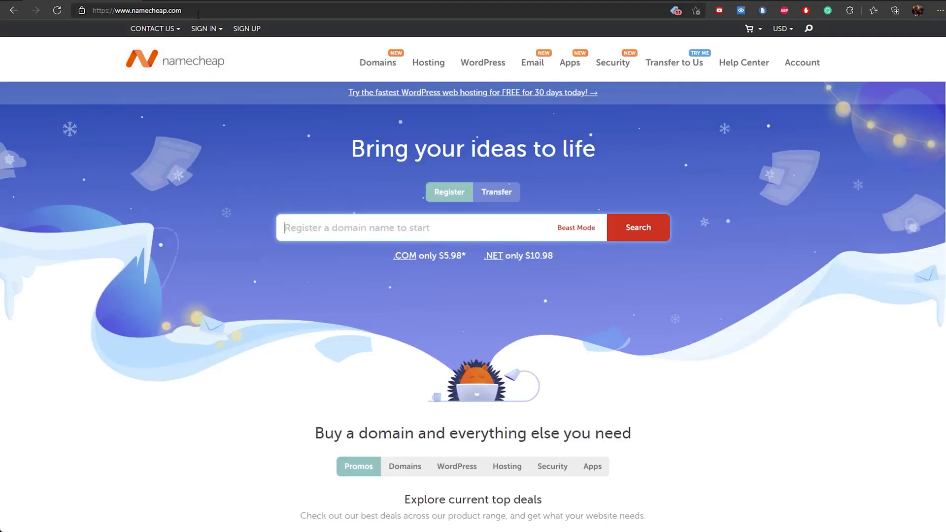
# Search Namecheap for ultratecjs.com and confirm the domain is available
pyautogui.click(356, 235)
pyautogui.write('ultratecjs')
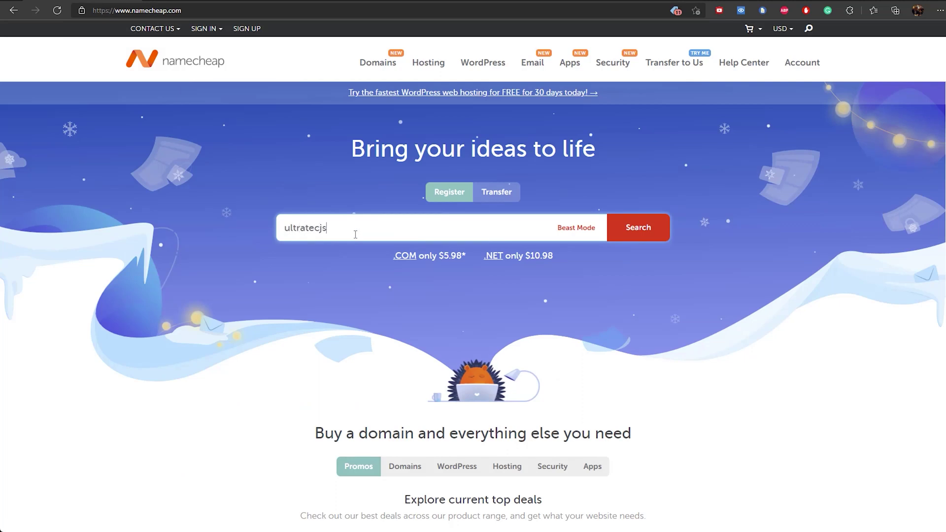
pyautogui.write('.com')
pyautogui.press('Return')
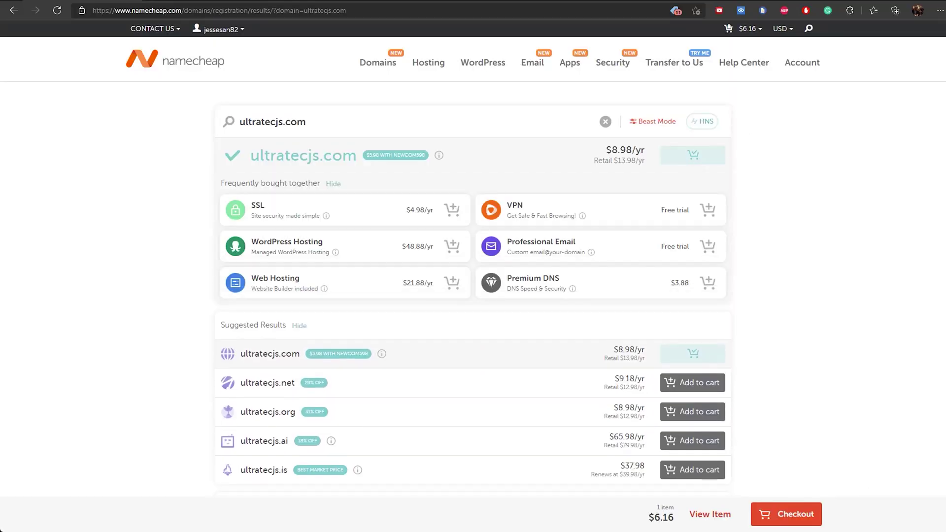
# Check out with contact details to buy ultratecjs.com, then open its management page
pyautogui.click(809, 519)
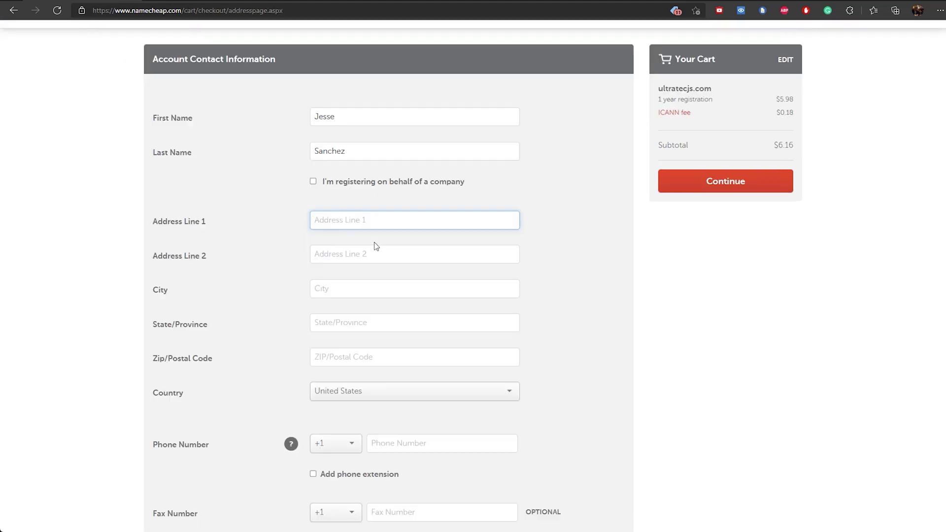
pyautogui.write('648')
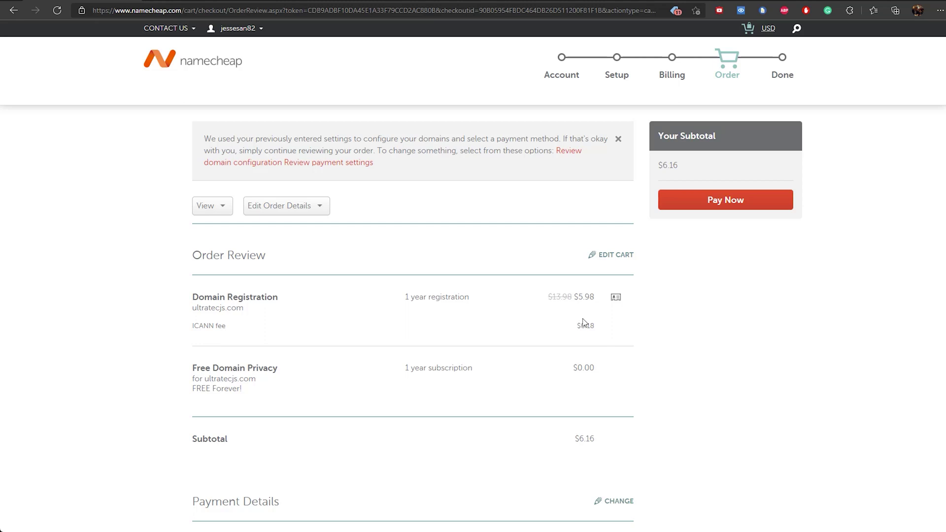
pyautogui.scroll(-5, 649, 289)
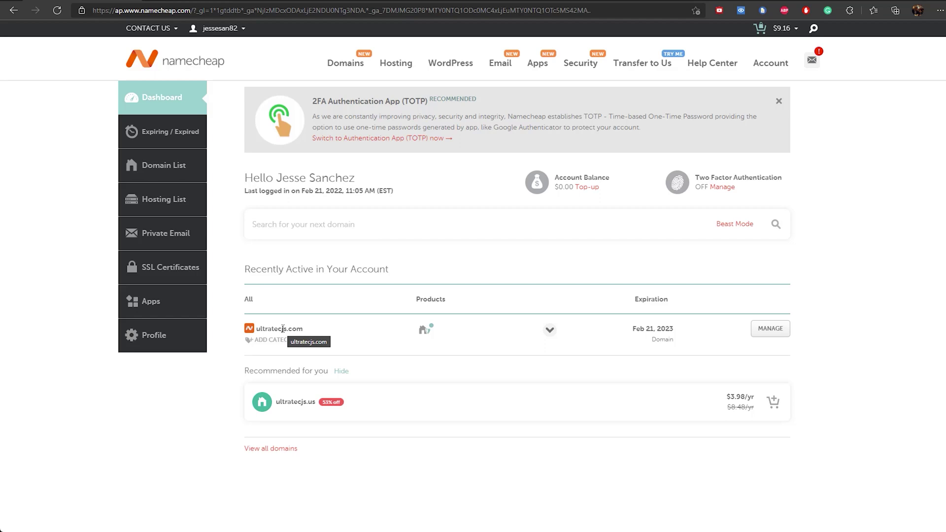
pyautogui.click(760, 330)
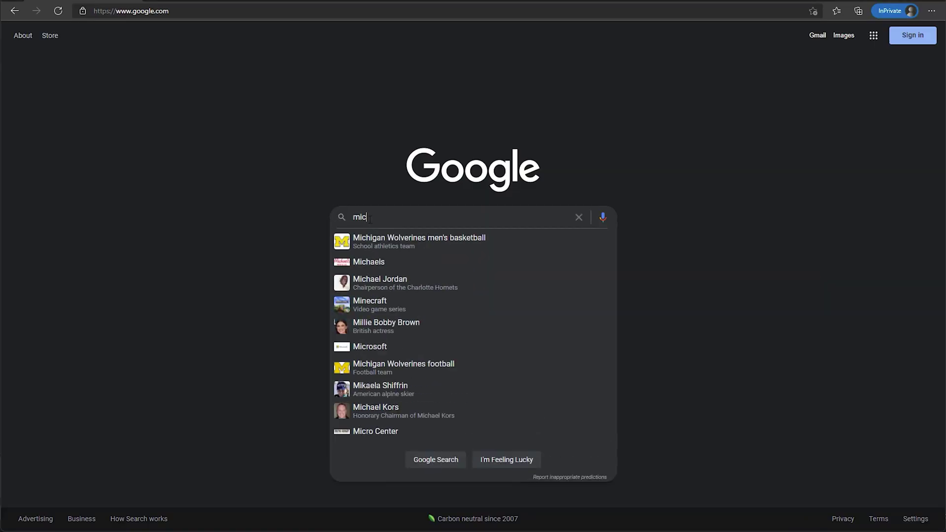
# Search Google for 'microsoft 365 subscription' and choose Buy now on Business Standard under the business plans
pyautogui.write('rosoft 365 sub')
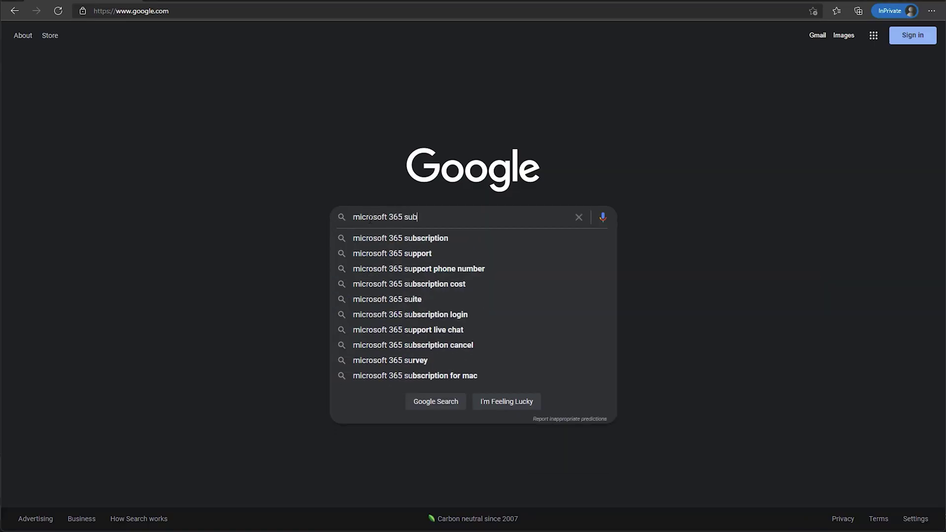
pyautogui.write('scription')
pyautogui.press('Return')
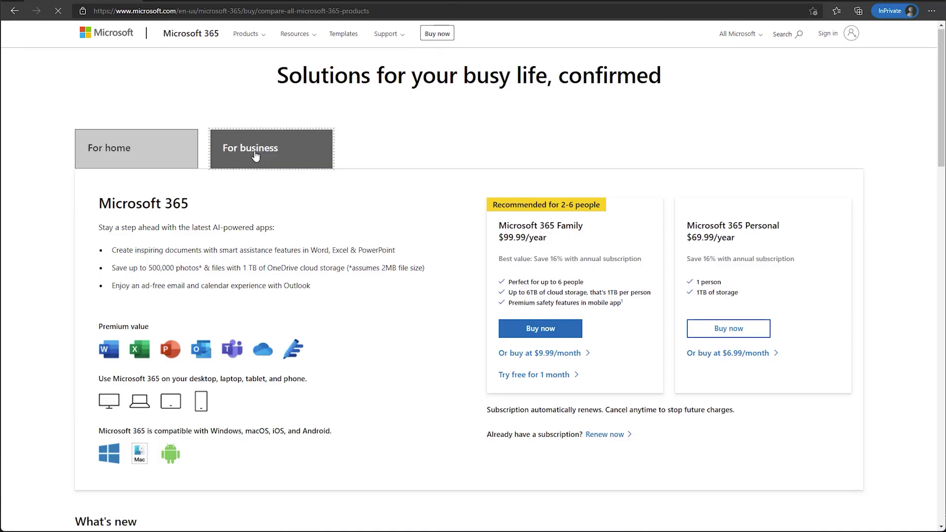
pyautogui.click(253, 151)
pyautogui.scroll(-1, 305, 196)
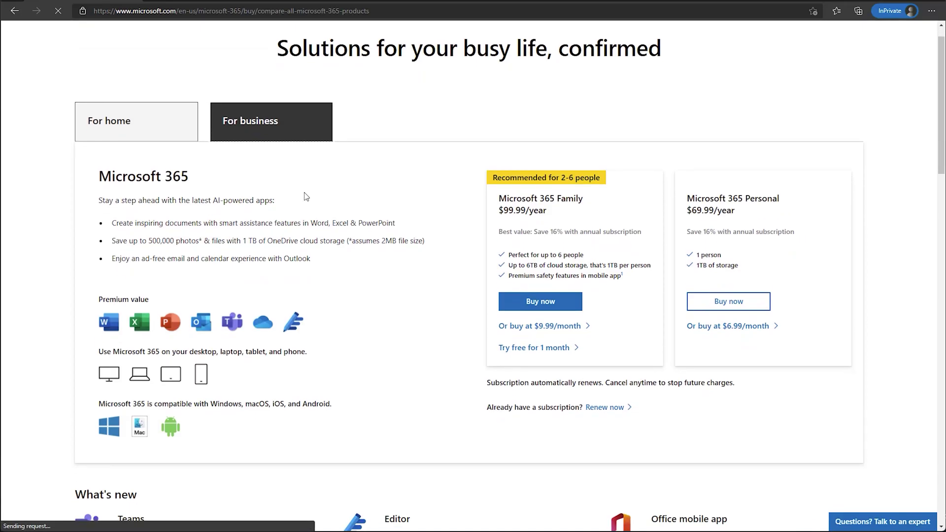
pyautogui.scroll(-3, 615, 247)
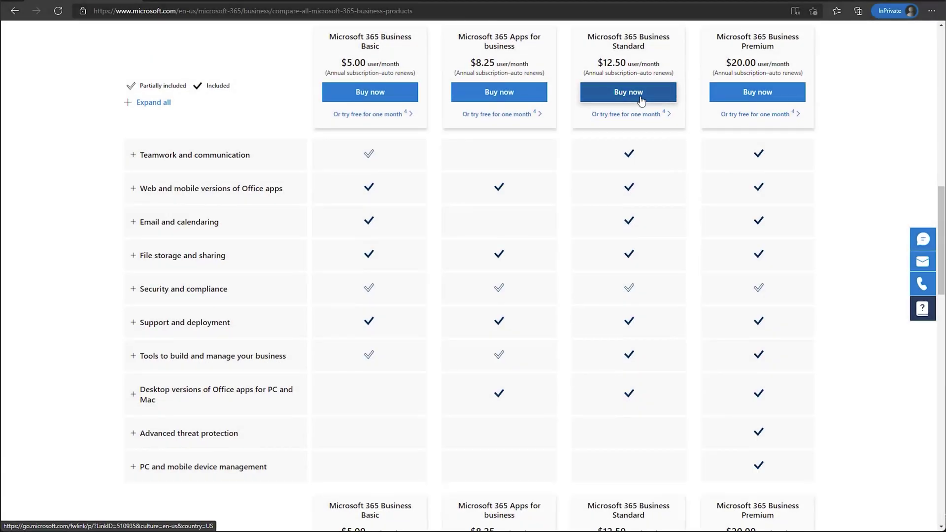
pyautogui.click(640, 101)
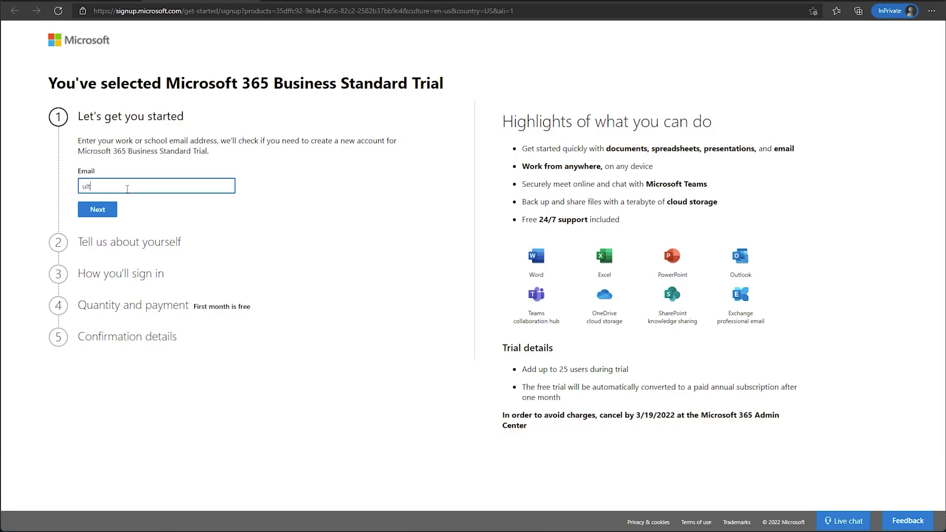
# Enter the contact email, first and last name, and company name Ultratec, then continue
pyautogui.press('Return')
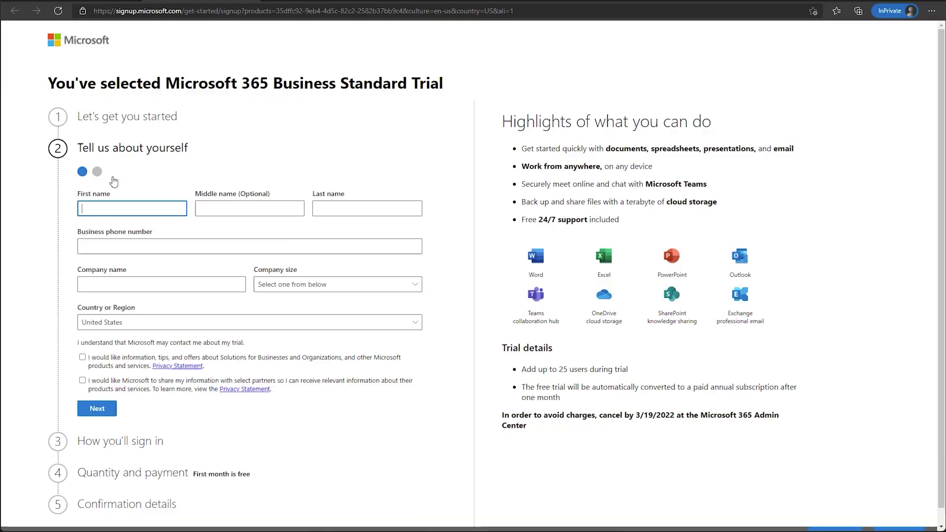
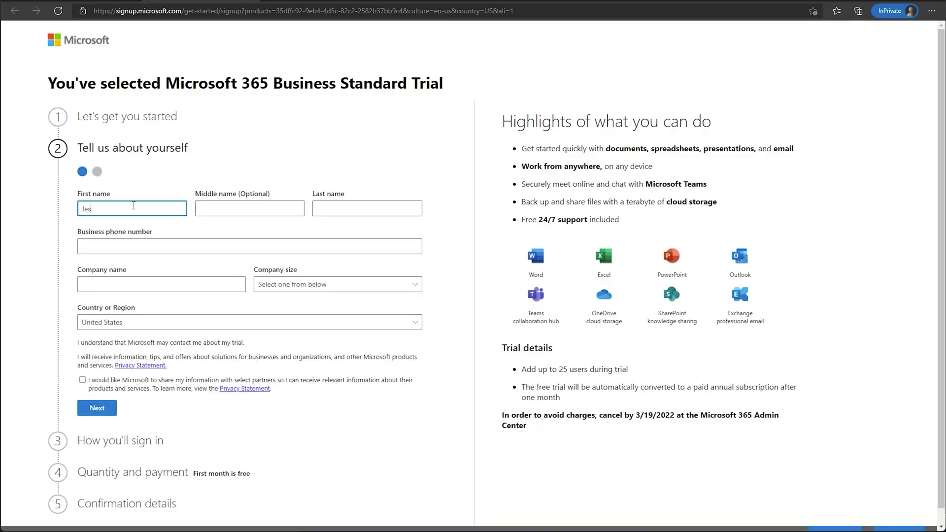
pyautogui.press('Tab')
pyautogui.press('Tab')
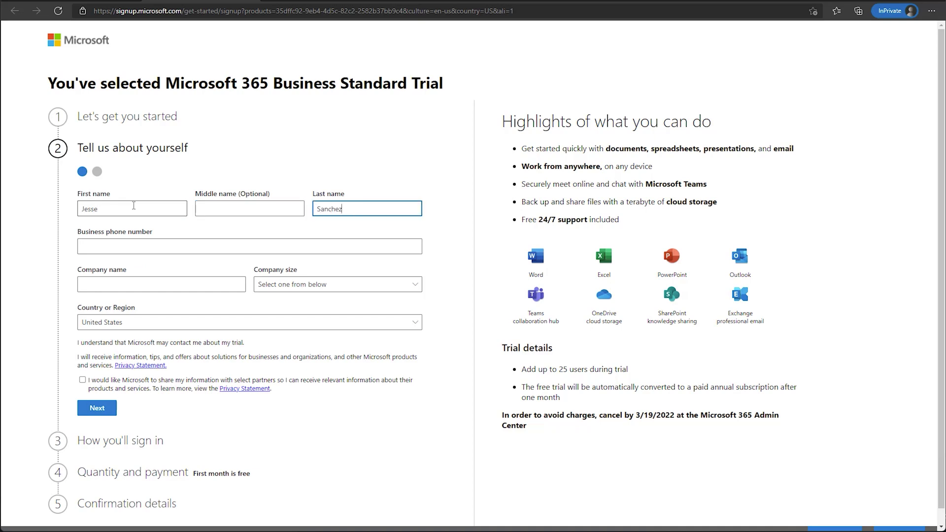
pyautogui.press('Tab')
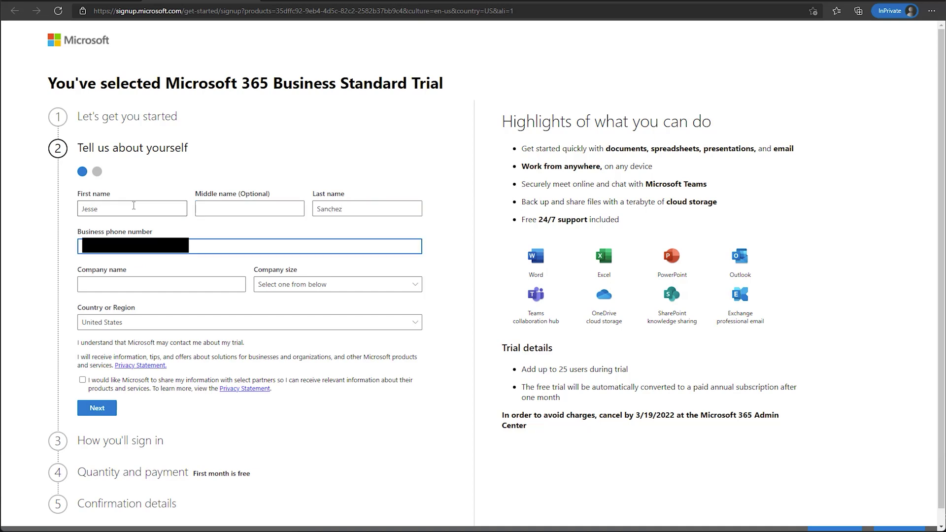
pyautogui.press('Tab')
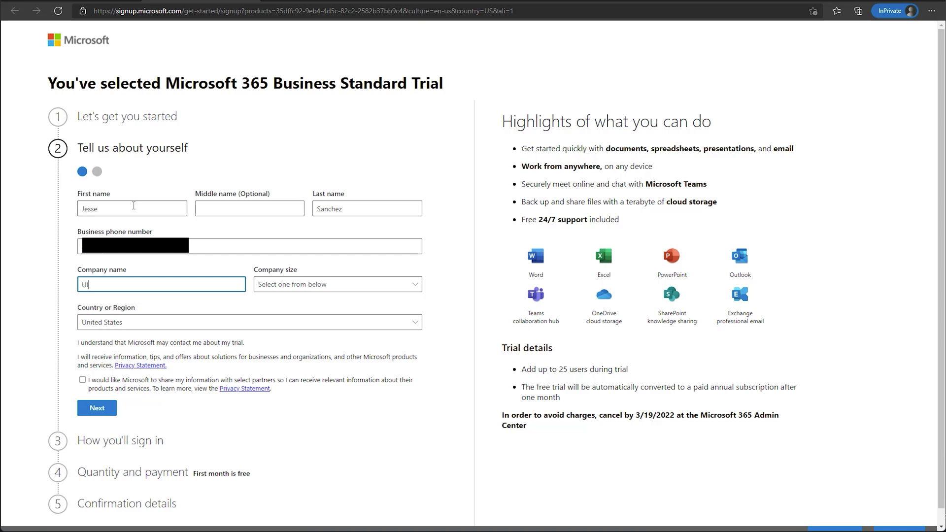
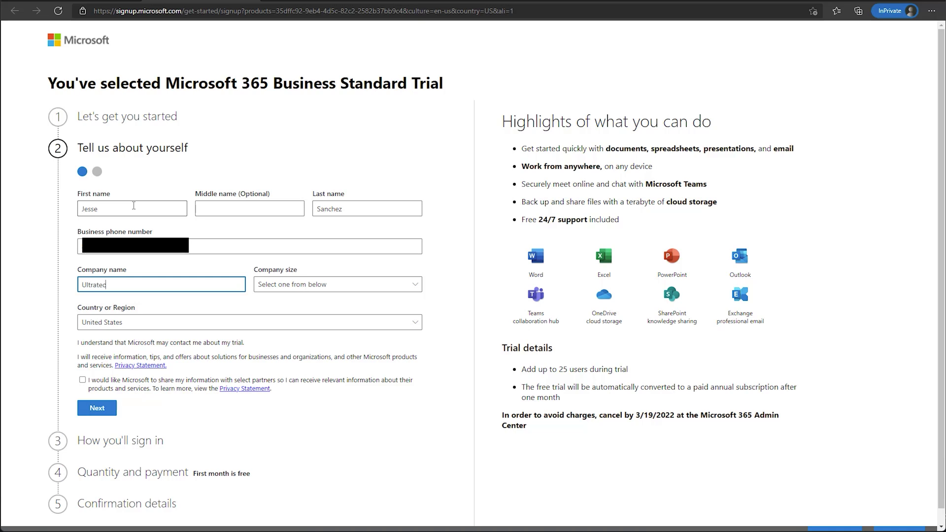
pyautogui.press('Return')
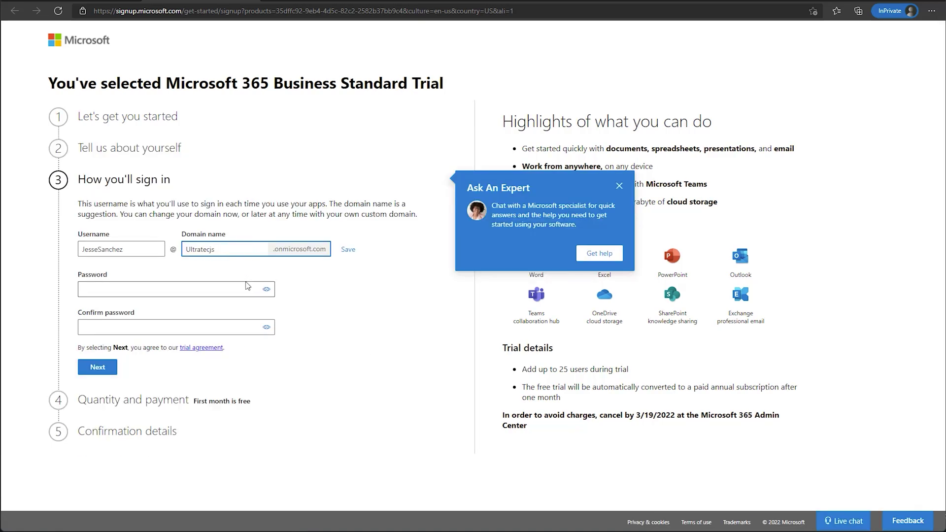
# Create and confirm the account password, then add a payment method to finish the trial signup
pyautogui.click(181, 291)
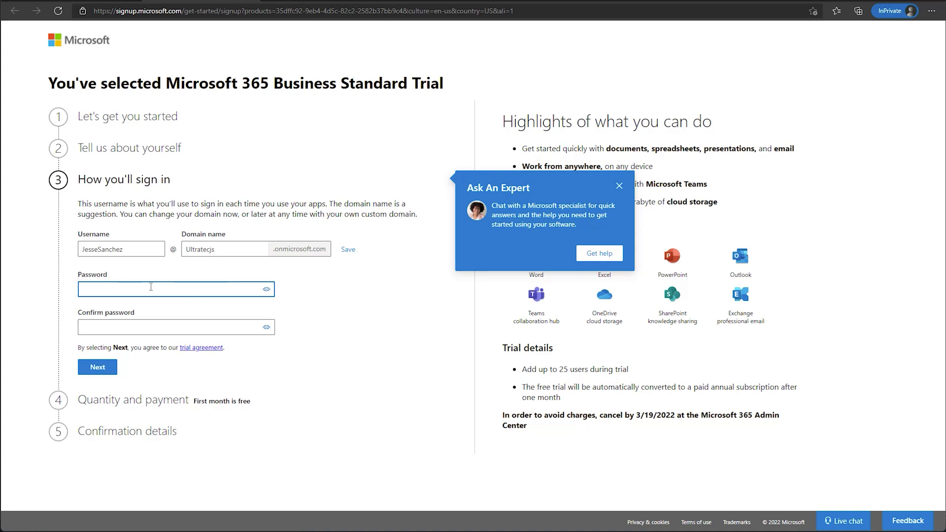
pyautogui.write('••••••••••')
pyautogui.press('Tab')
pyautogui.press('Tab')
pyautogui.write('•••')
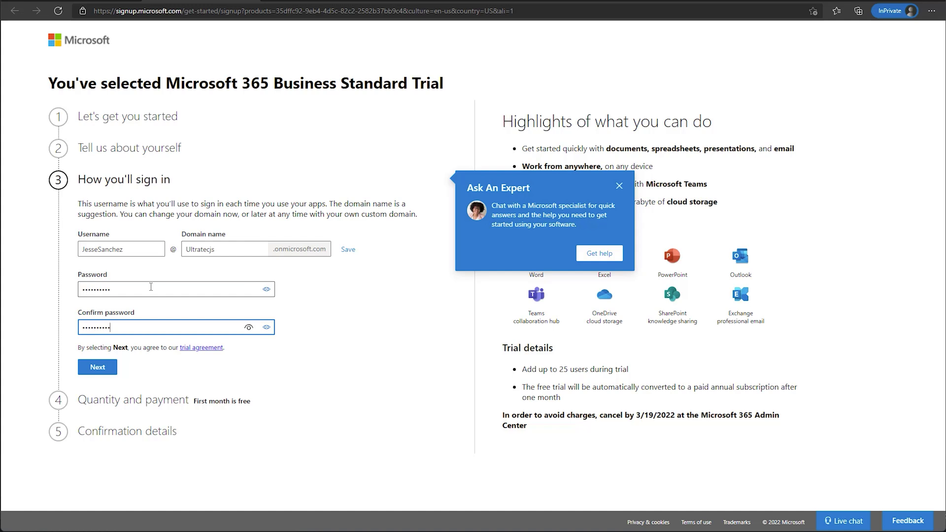
pyautogui.click(96, 373)
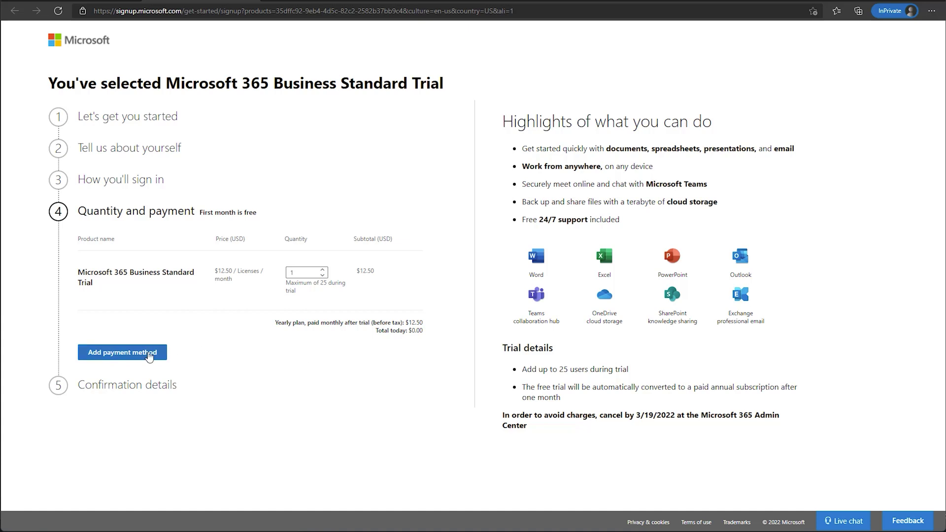
pyautogui.click(149, 355)
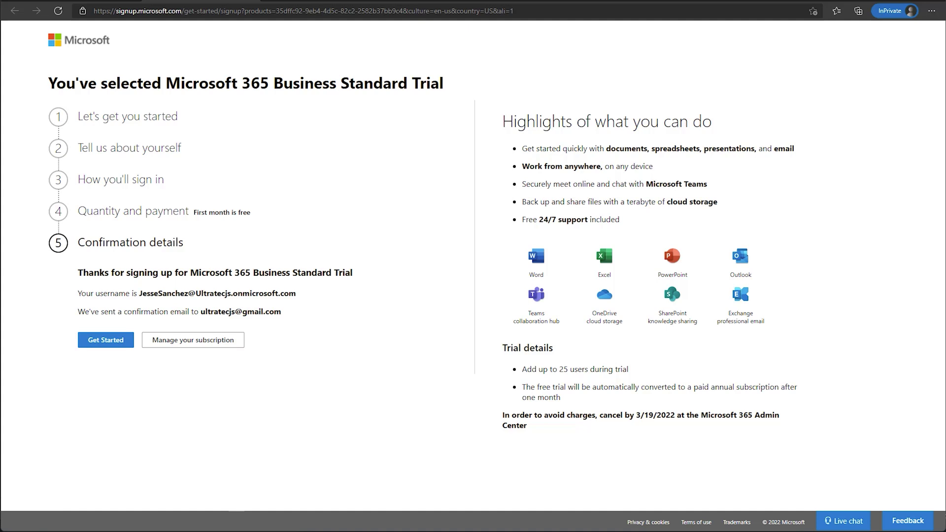
pyautogui.press('super')
# Launch Snipping Tool and capture the signup confirmation page as a screenshot
pyautogui.write('snipping')
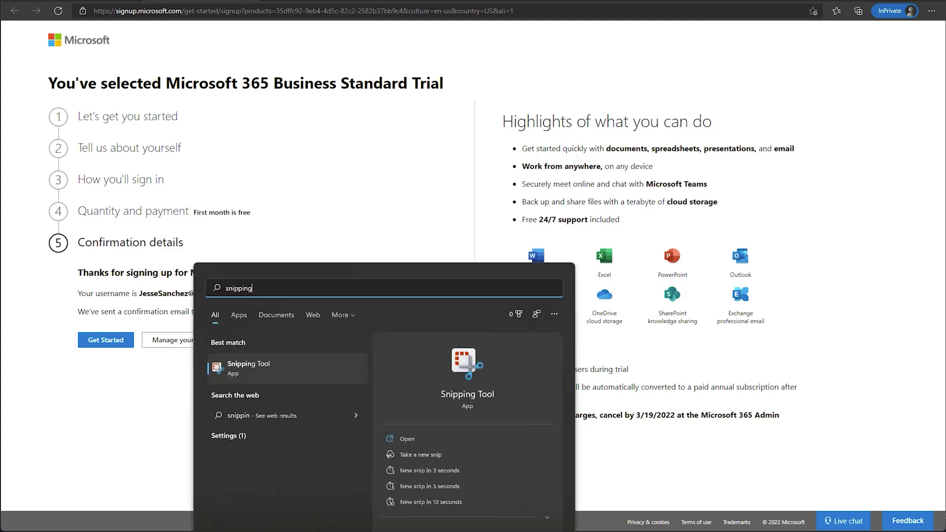
pyautogui.press('Return')
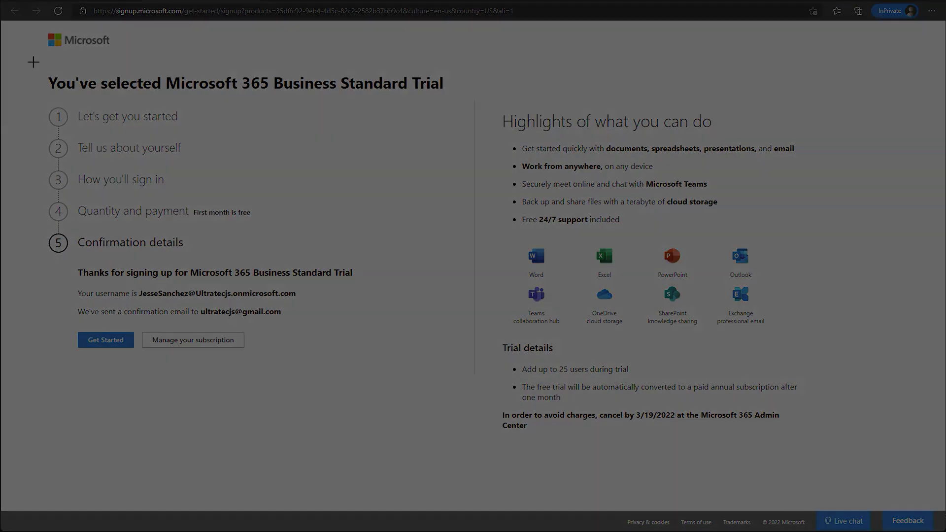
pyautogui.moveTo(31, 64); pyautogui.dragTo(873, 488)
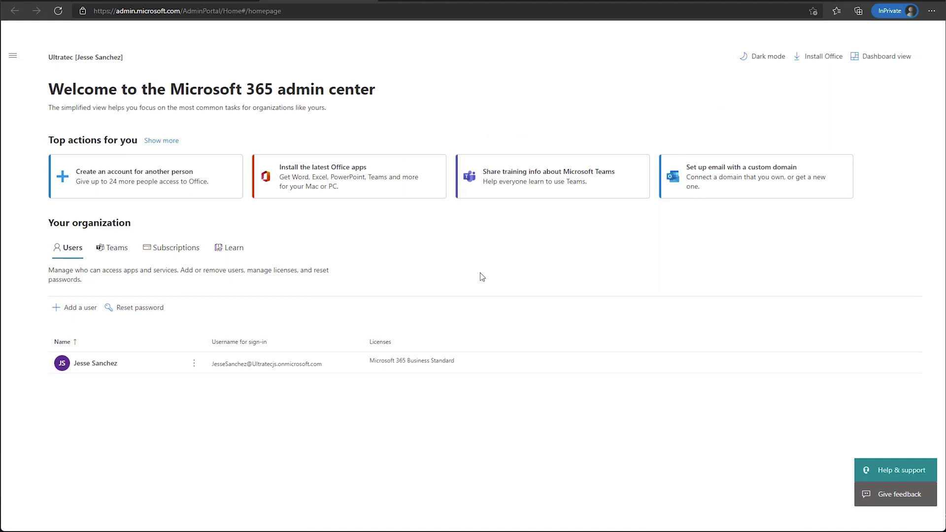
# From Setup, choose 'Set up email with a custom domain' using a domain you already own
pyautogui.click(13, 57)
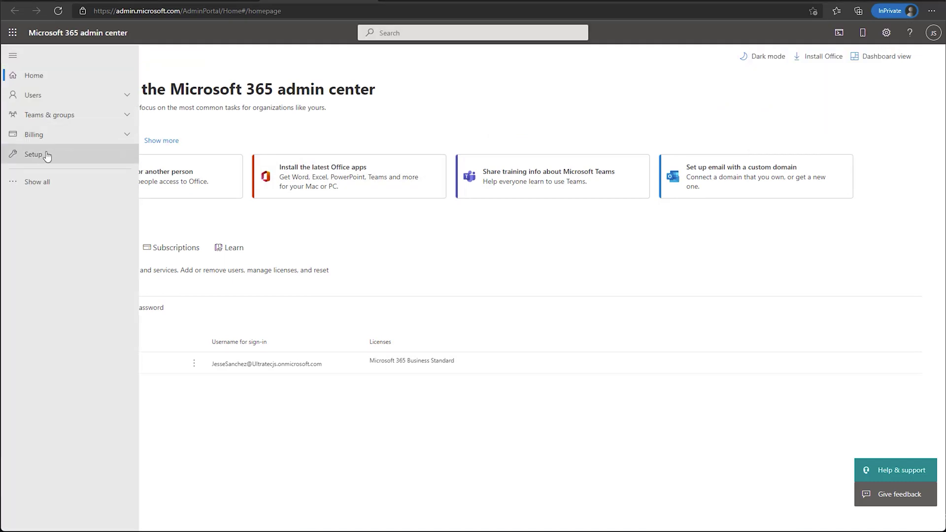
pyautogui.click(46, 154)
pyautogui.click(668, 184)
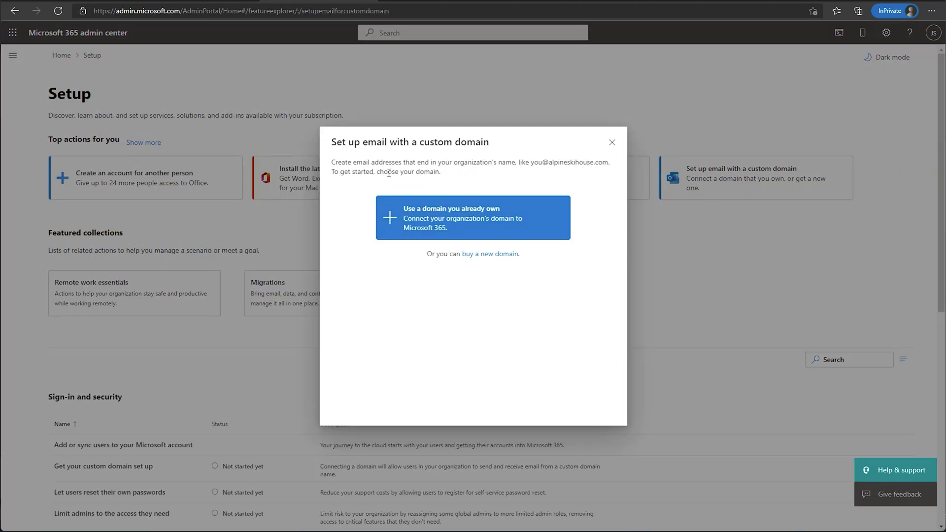
pyautogui.click(432, 229)
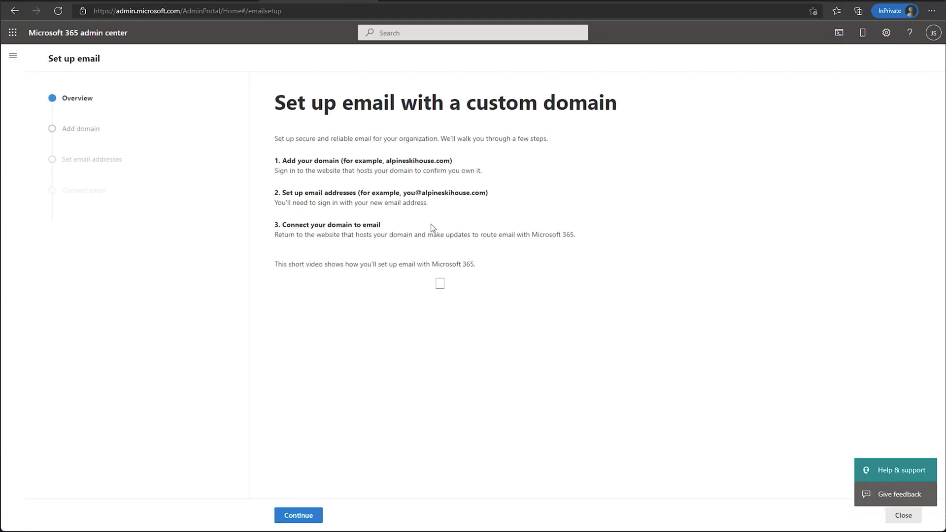
# Add ultratecjs.com as the domain and copy its TXT verification record name
pyautogui.click(299, 516)
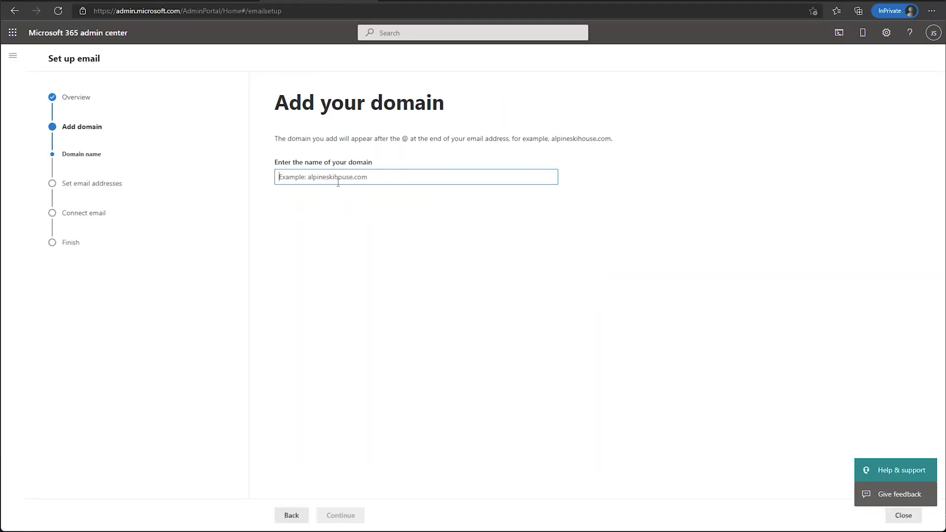
pyautogui.write('ultrated')
pyautogui.write('js.')
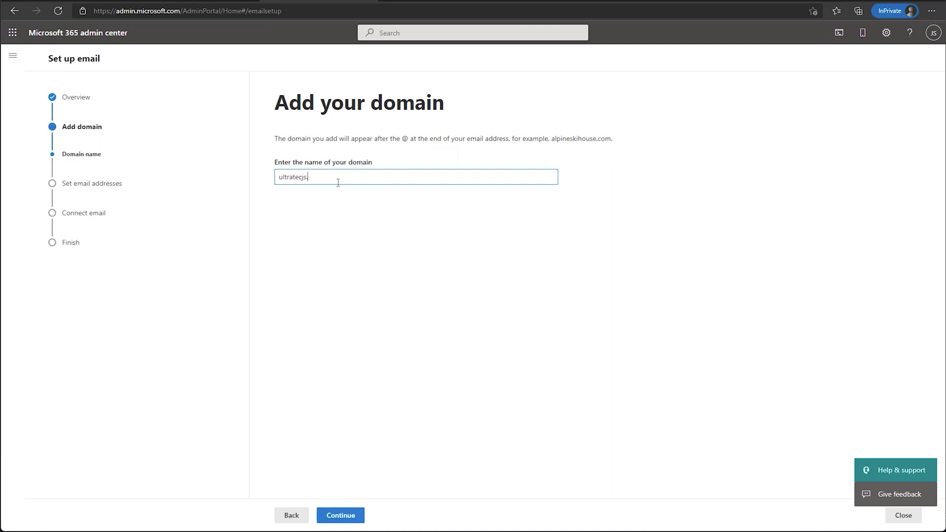
pyautogui.write('com')
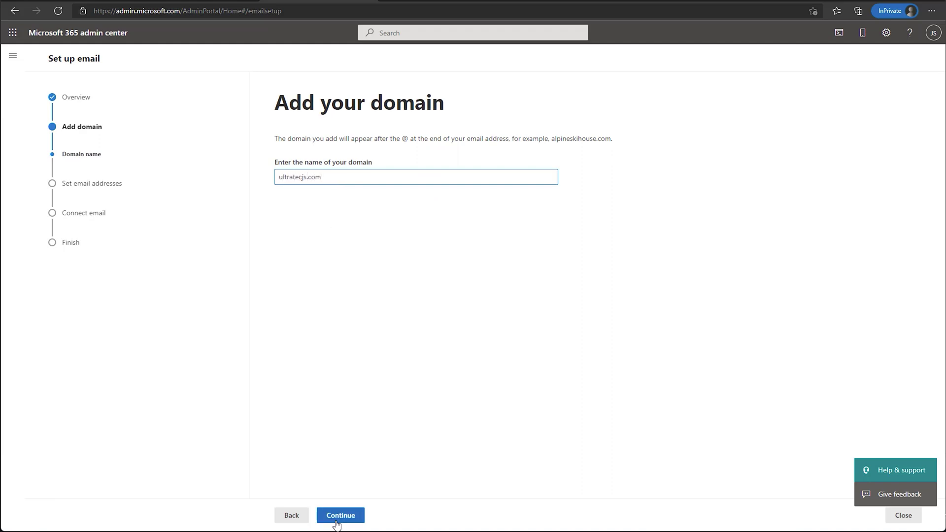
pyautogui.click(339, 517)
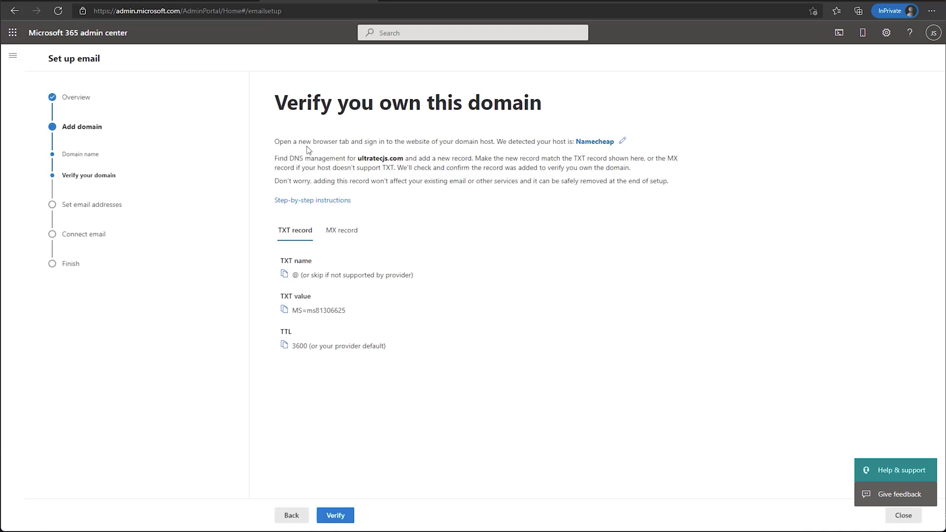
pyautogui.moveTo(306, 141); pyautogui.dragTo(352, 139)
pyautogui.click(284, 274)
# In Advanced DNS for ultratecjs.com, add a new TXT record with host @
pyautogui.click(418, 1)
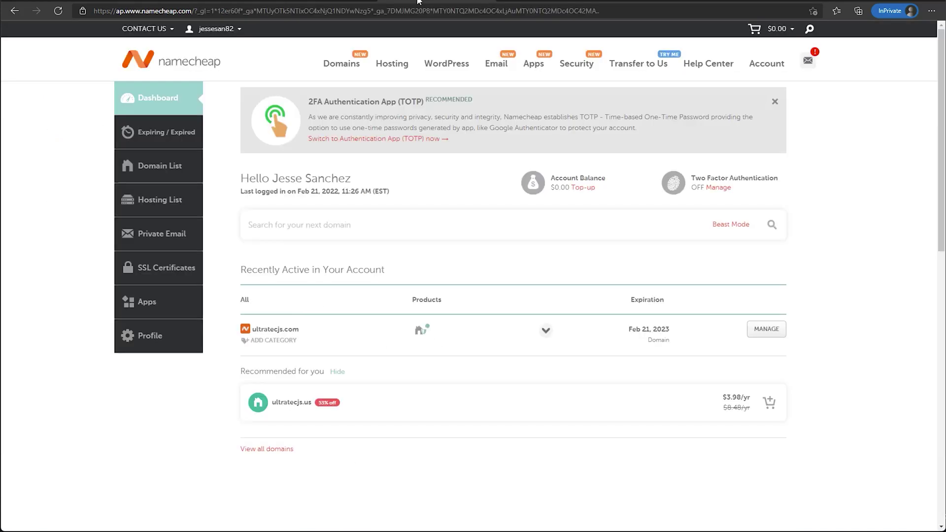
pyautogui.scroll(-2, 357, 293)
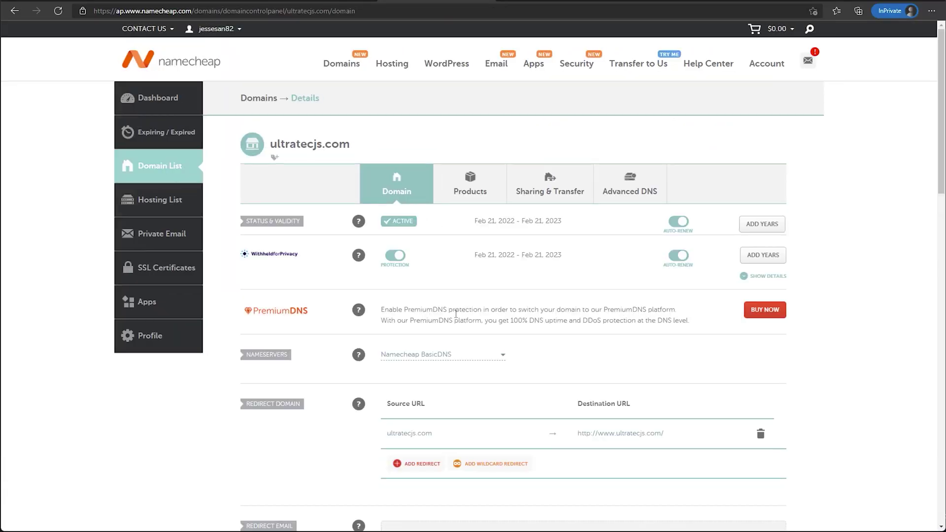
pyautogui.click(627, 193)
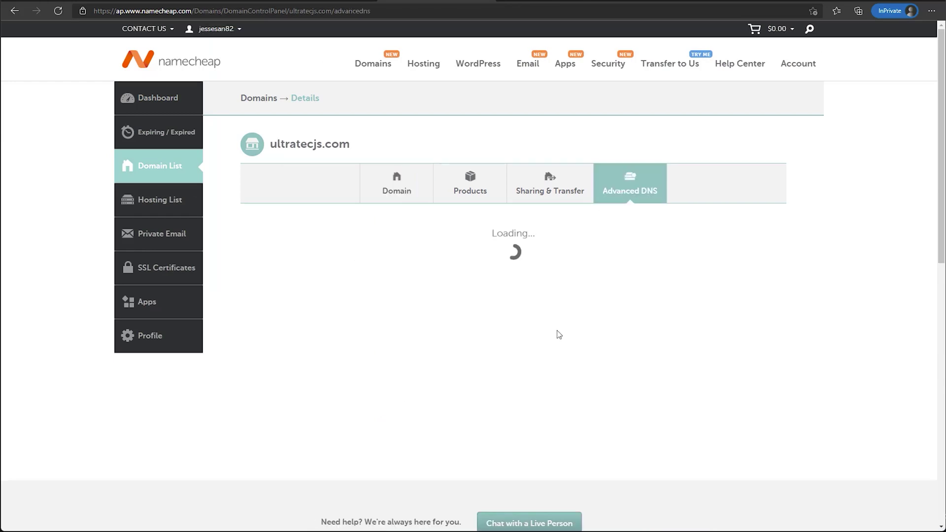
pyautogui.scroll(-1, 443, 334)
pyautogui.click(300, 334)
pyautogui.scroll(-3, 345, 207)
pyautogui.moveTo(357, 200); pyautogui.dragTo(357, 241)
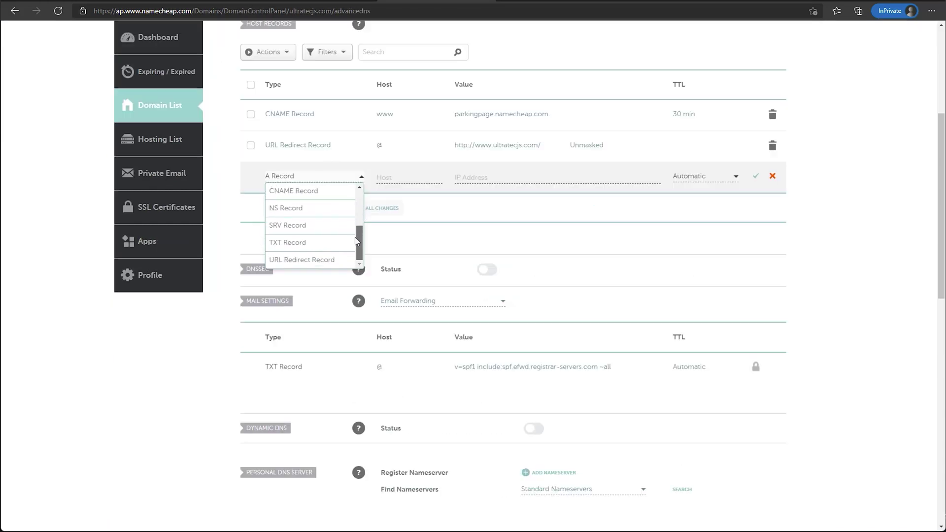
pyautogui.click(305, 243)
pyautogui.click(428, 177)
pyautogui.write('@')
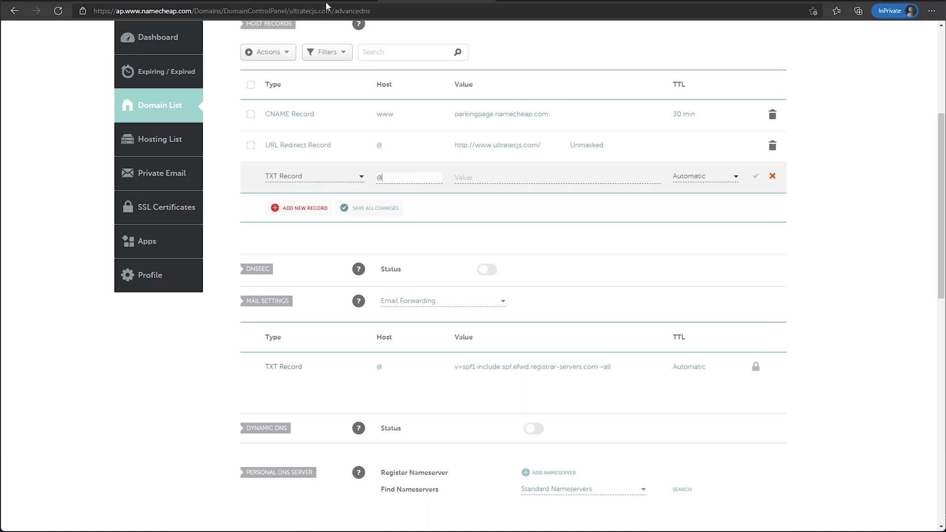
# Paste the MS=ms81306625 verification value, set TTL to 60 min, and save the record
pyautogui.click(331, 3)
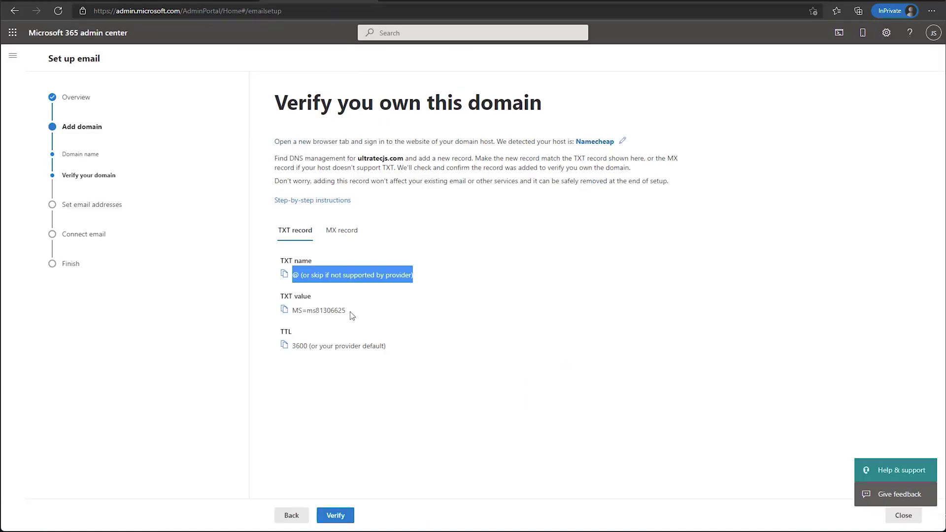
pyautogui.moveTo(346, 312); pyautogui.dragTo(296, 314)
pyautogui.hotkey('ctrl', 'Tab')
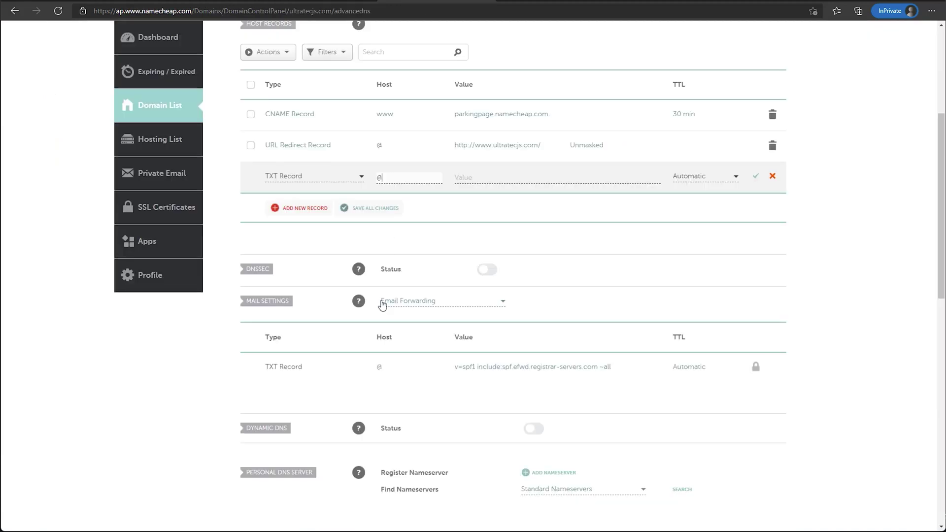
pyautogui.click(482, 177)
pyautogui.hotkey('ctrl', 'v')
pyautogui.click(705, 177)
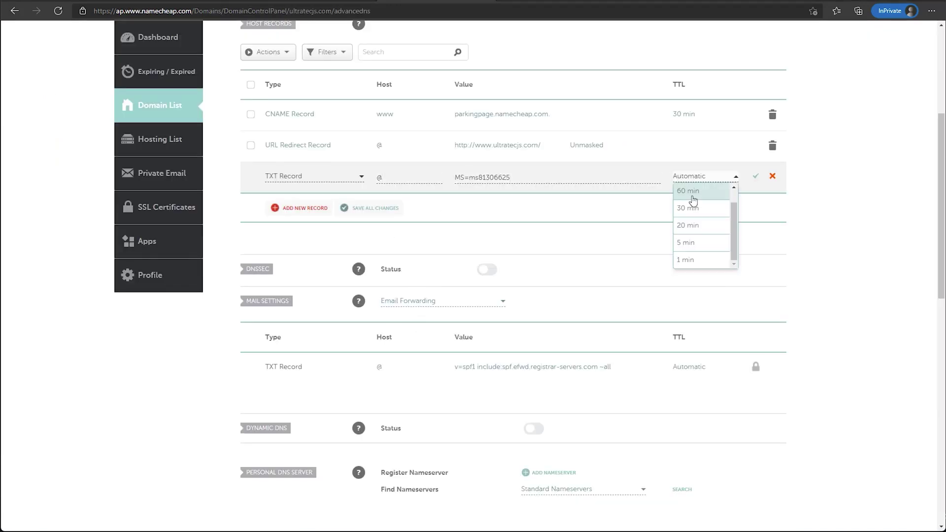
pyautogui.click(691, 206)
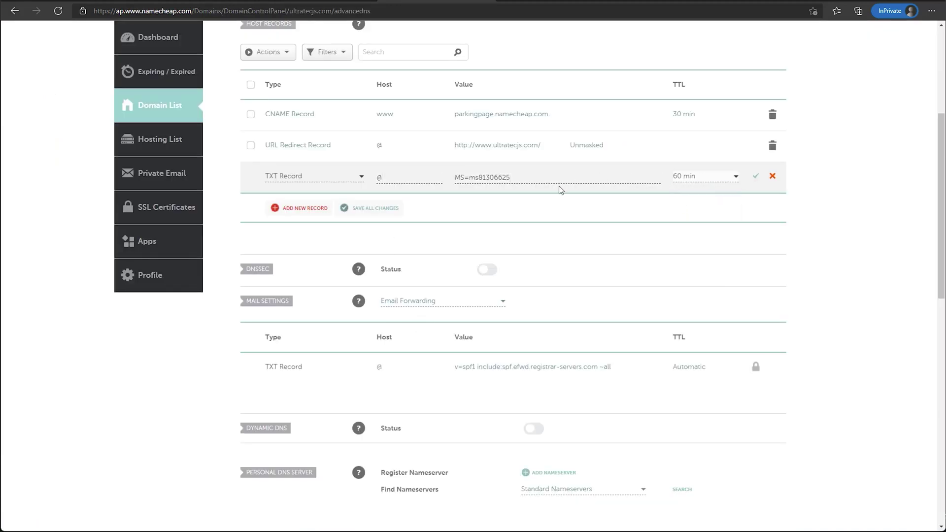
pyautogui.click(755, 177)
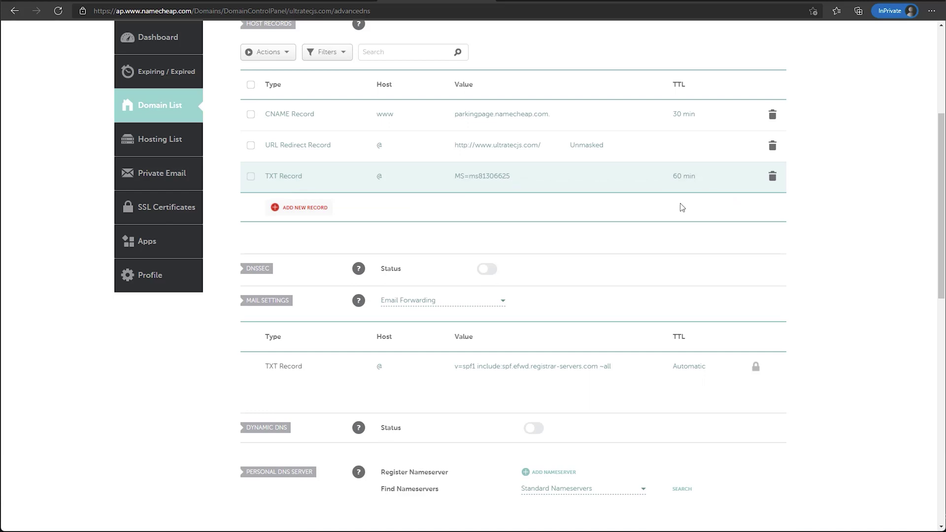
# Verify ultratecjs.com in the wizard, retrying until verification passes
pyautogui.click(314, 2)
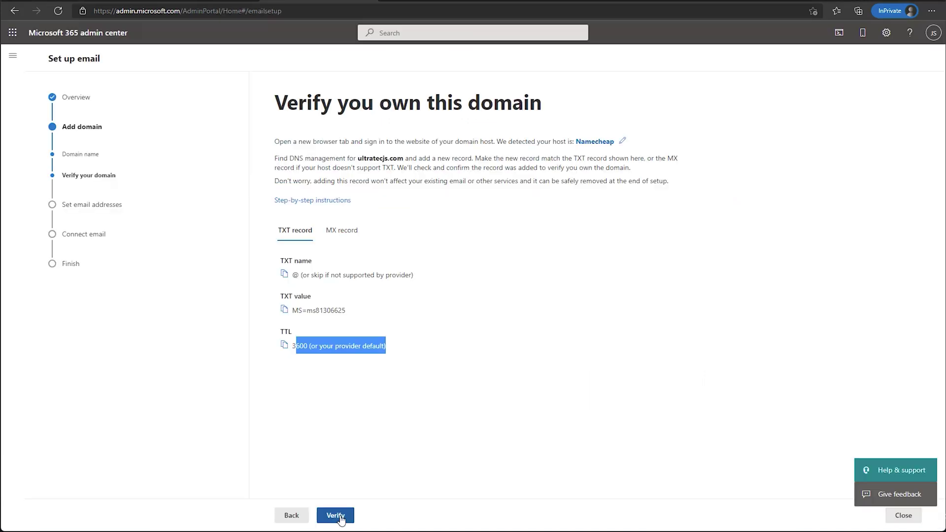
pyautogui.click(341, 516)
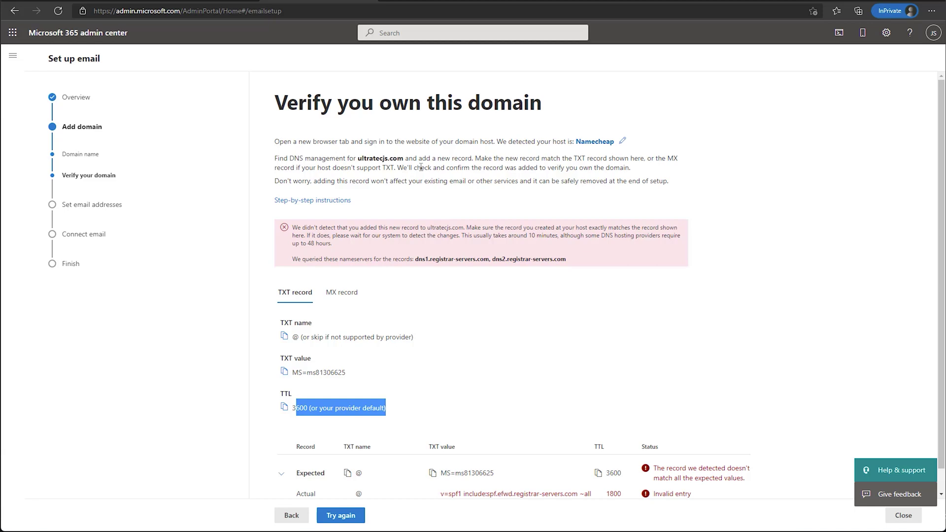
pyautogui.moveTo(330, 180); pyautogui.dragTo(371, 181)
pyautogui.click(339, 516)
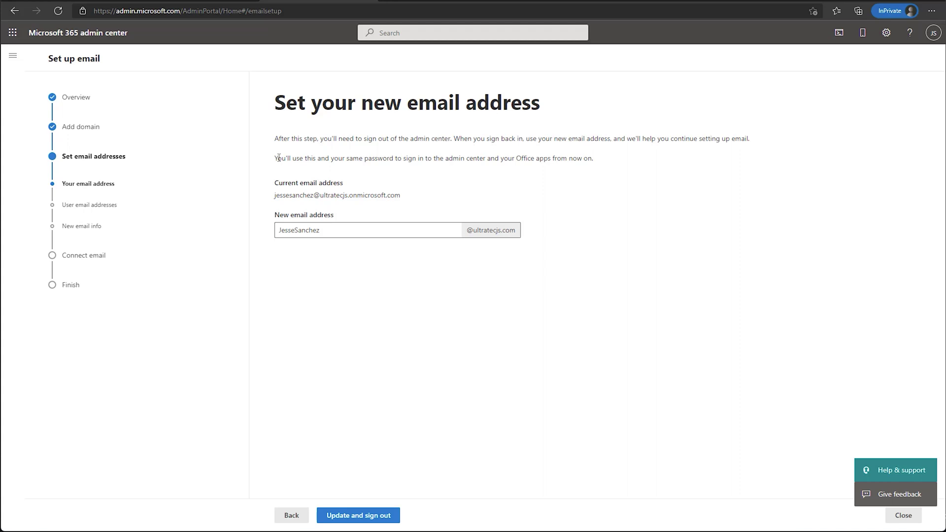
pyautogui.moveTo(279, 158); pyautogui.dragTo(596, 161)
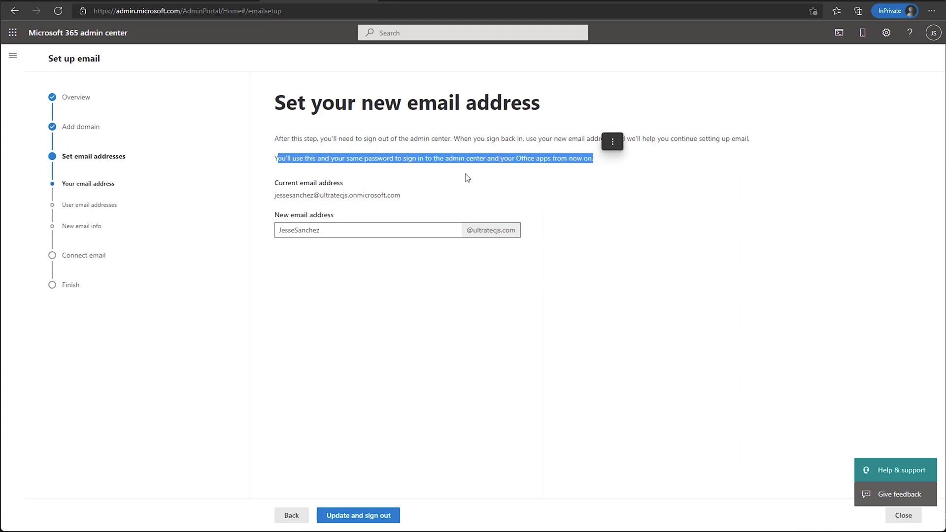
pyautogui.click(326, 195)
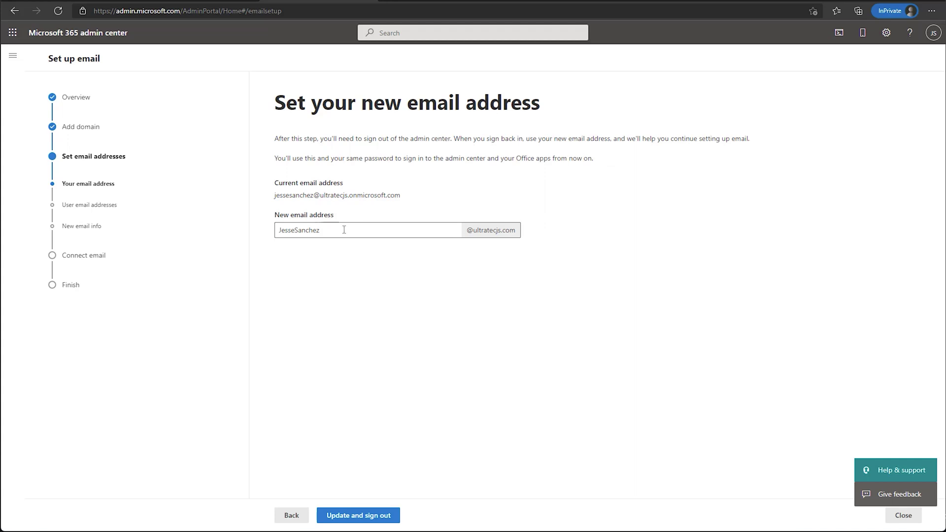
pyautogui.click(343, 229)
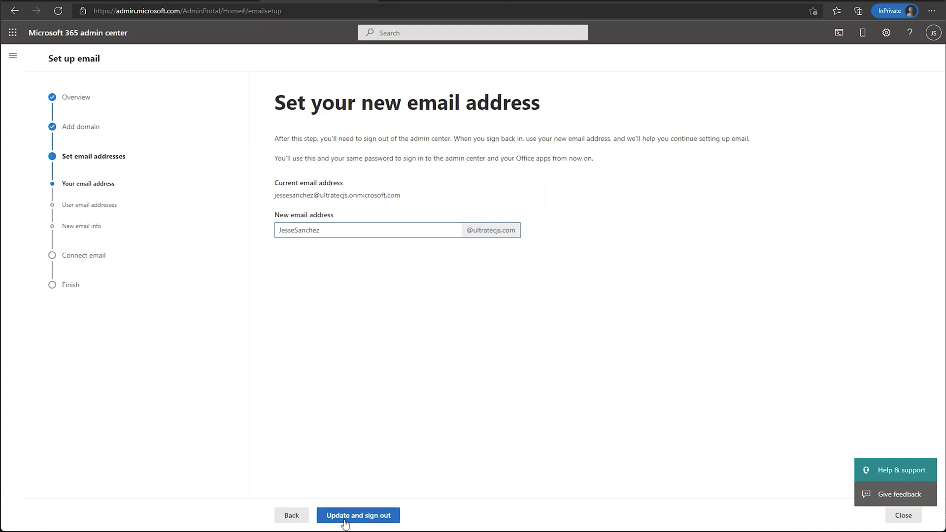
pyautogui.click(345, 522)
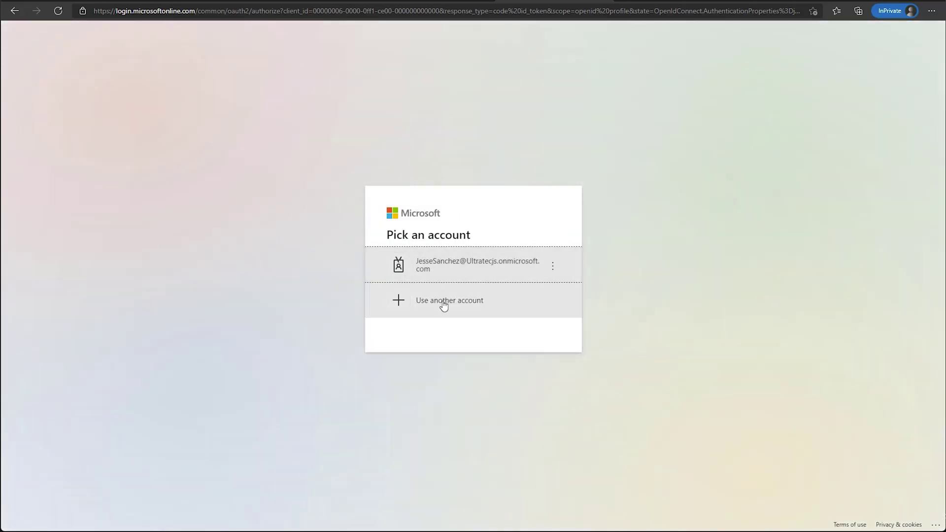
# Sign in with a different account, using the new ultratecjs.com email address and its password
pyautogui.click(444, 306)
pyautogui.click(424, 239)
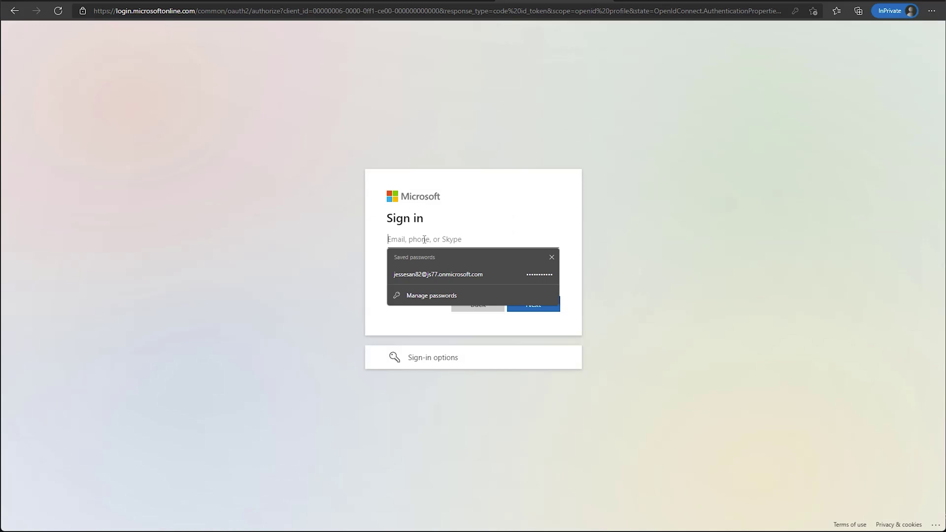
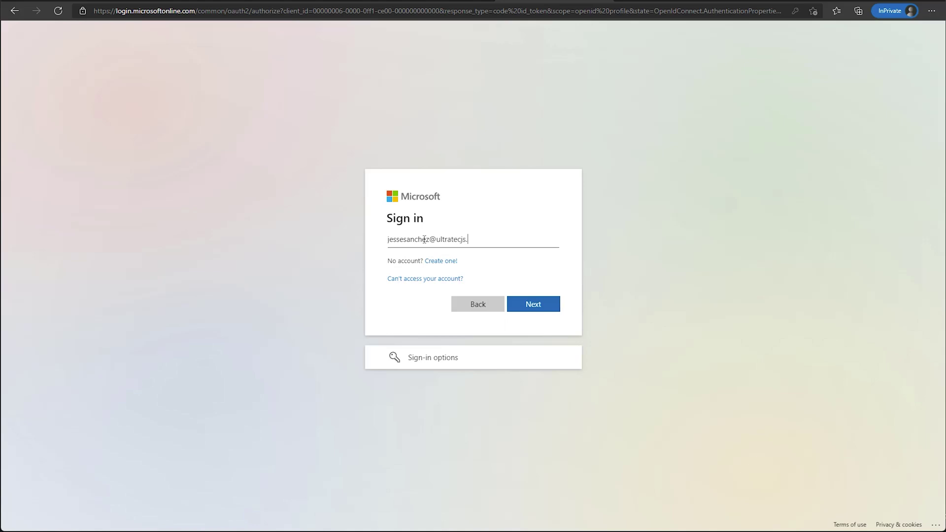
pyautogui.click(534, 305)
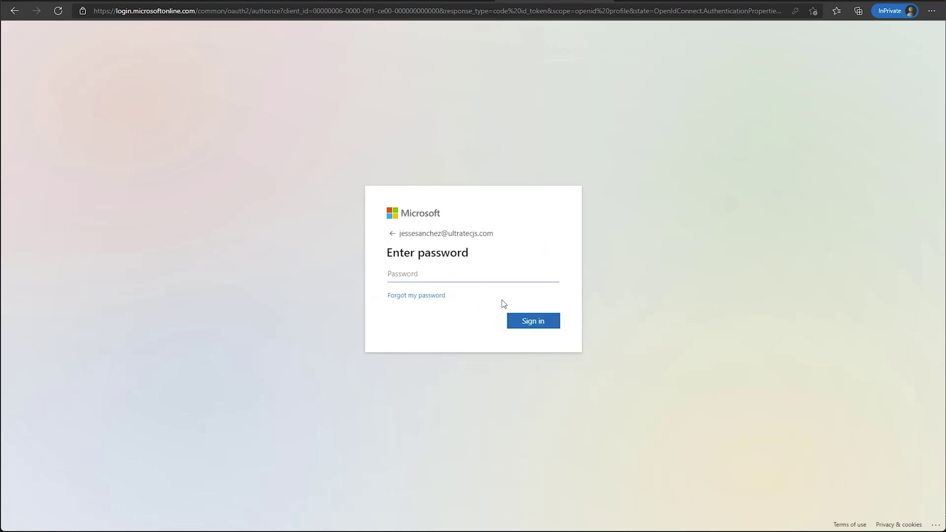
pyautogui.click(444, 279)
pyautogui.write('••')
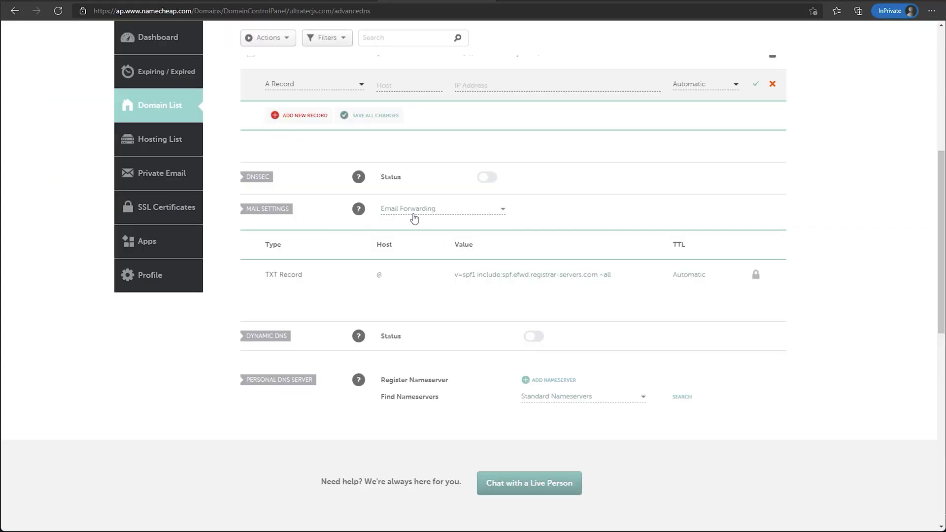
# Switch Mail Settings to Custom MX and point host @ to ultratecjs-com.mail.protection.outlook.com
pyautogui.click(414, 218)
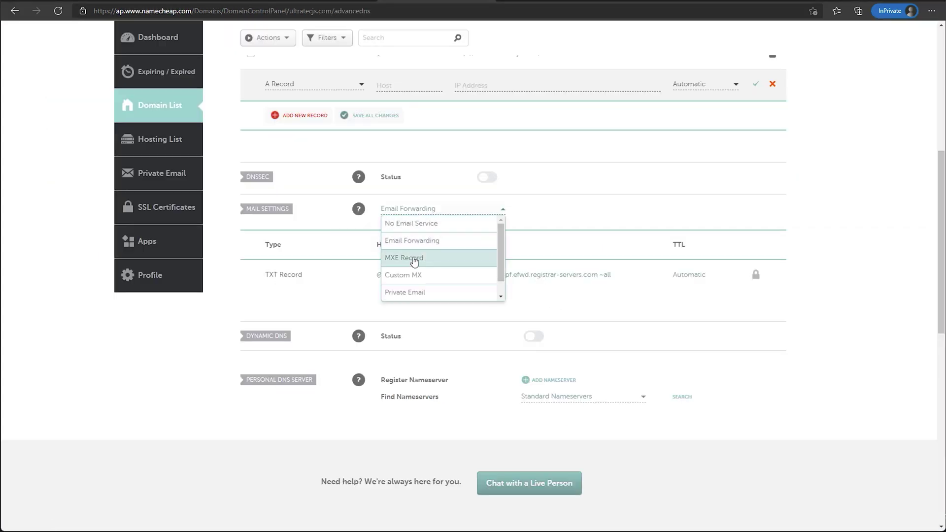
pyautogui.click(414, 275)
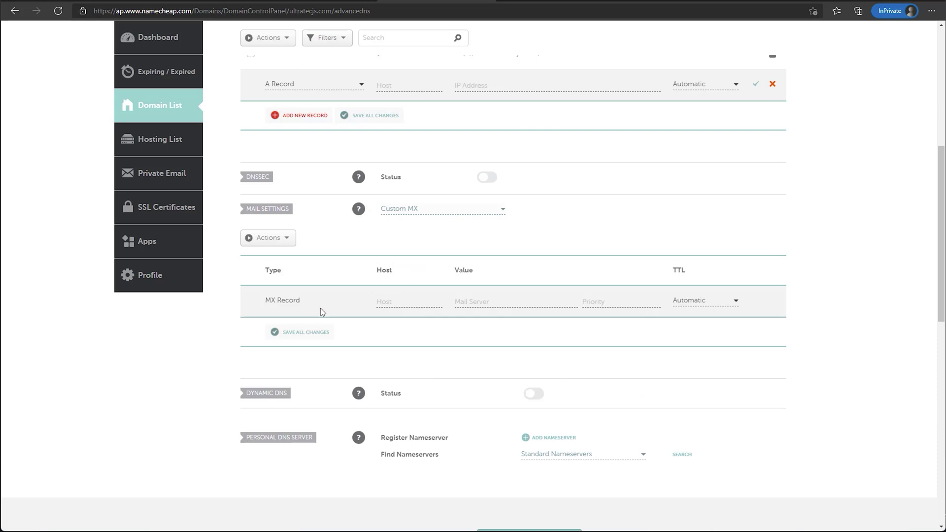
pyautogui.click(390, 297)
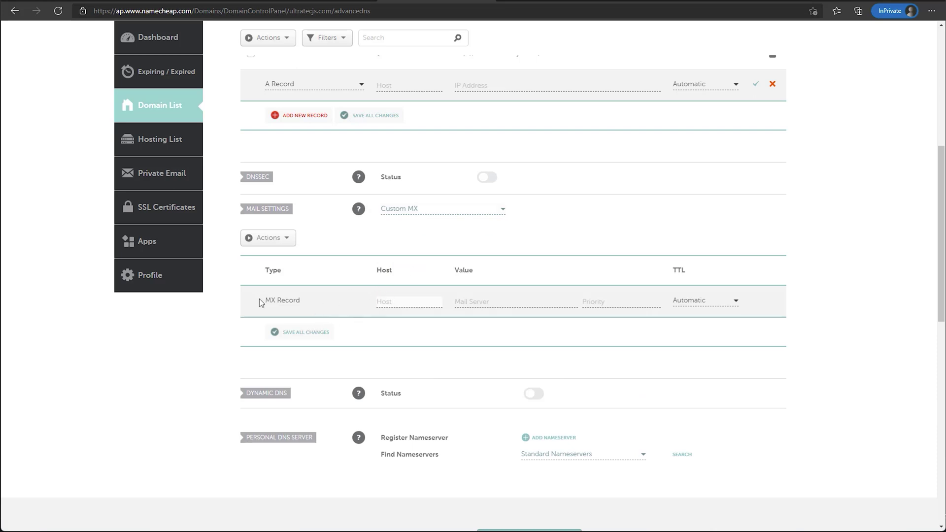
pyautogui.write('@')
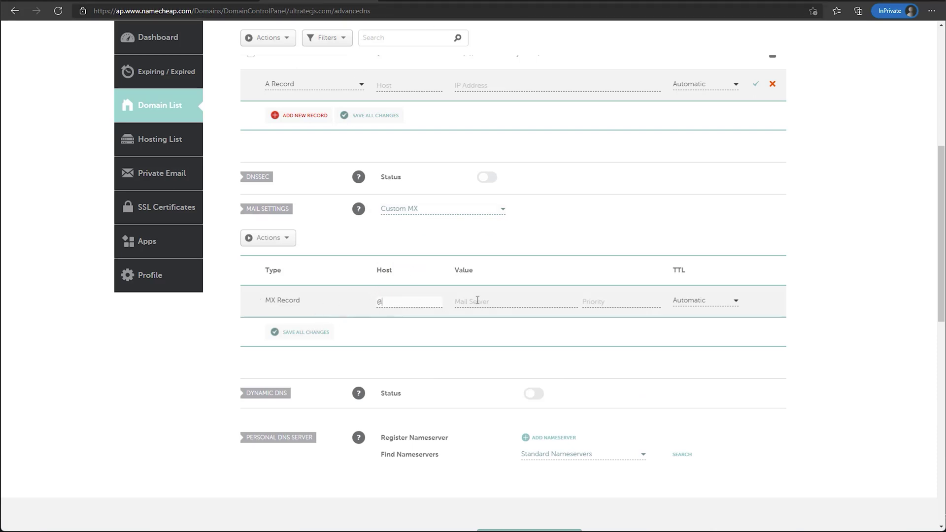
pyautogui.hotkey('alt', 'Tab')
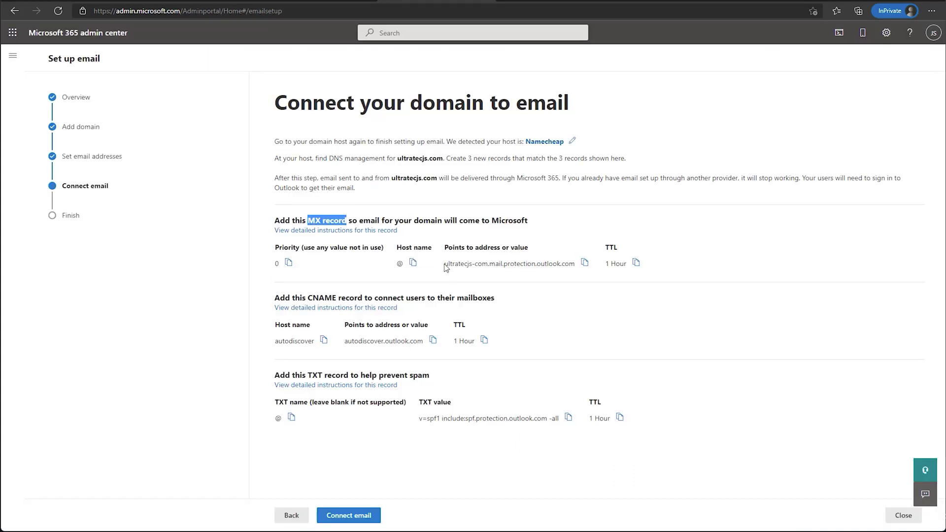
pyautogui.moveTo(443, 264); pyautogui.dragTo(579, 264)
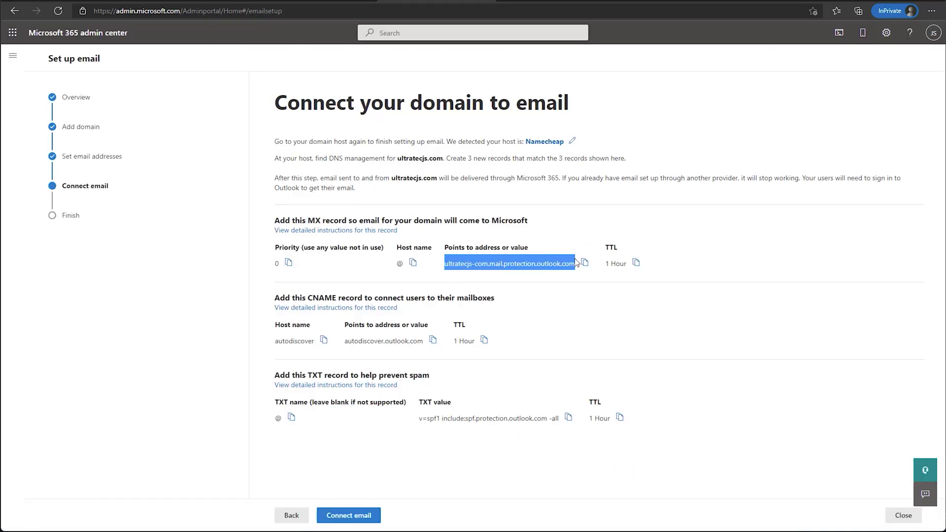
pyautogui.click(585, 263)
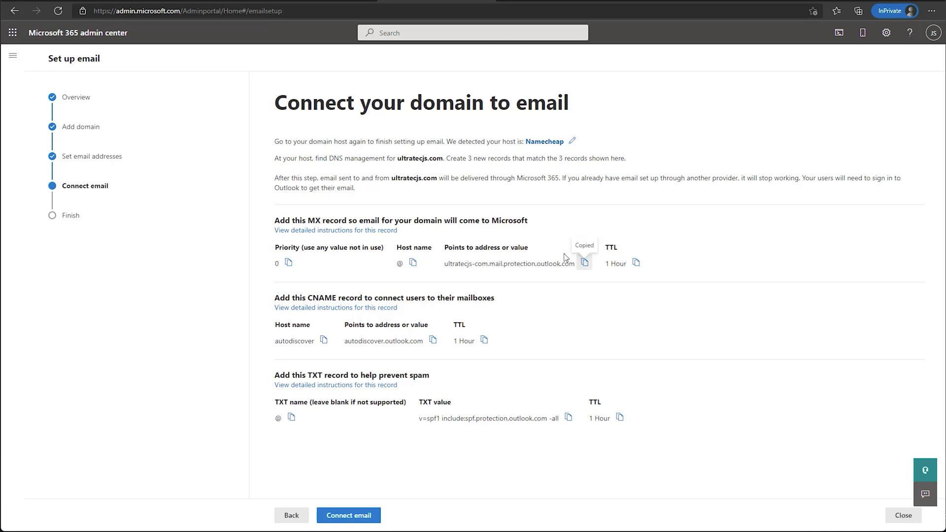
pyautogui.hotkey('alt', 'Tab')
pyautogui.click(481, 300)
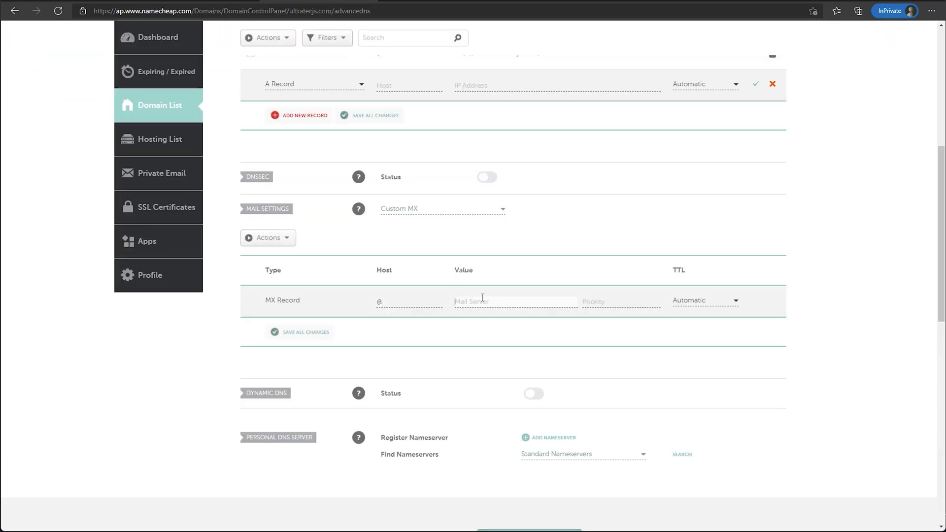
pyautogui.hotkey('ctrl', 'v')
# Give the MX record priority 0 and a 60 min TTL, then save all changes
pyautogui.press('Tab')
pyautogui.write('0')
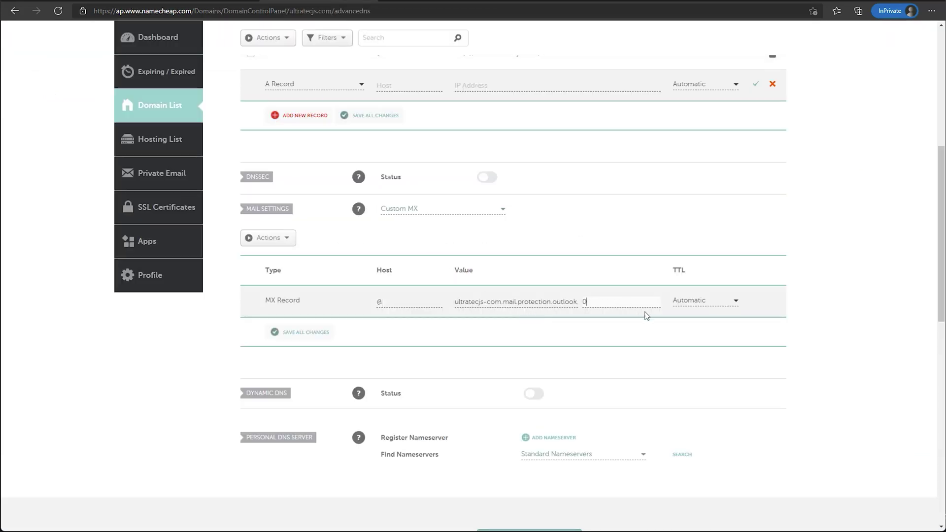
pyautogui.hotkey('alt', 'Tab')
pyautogui.hotkey('alt', 'Tab')
pyautogui.click(705, 301)
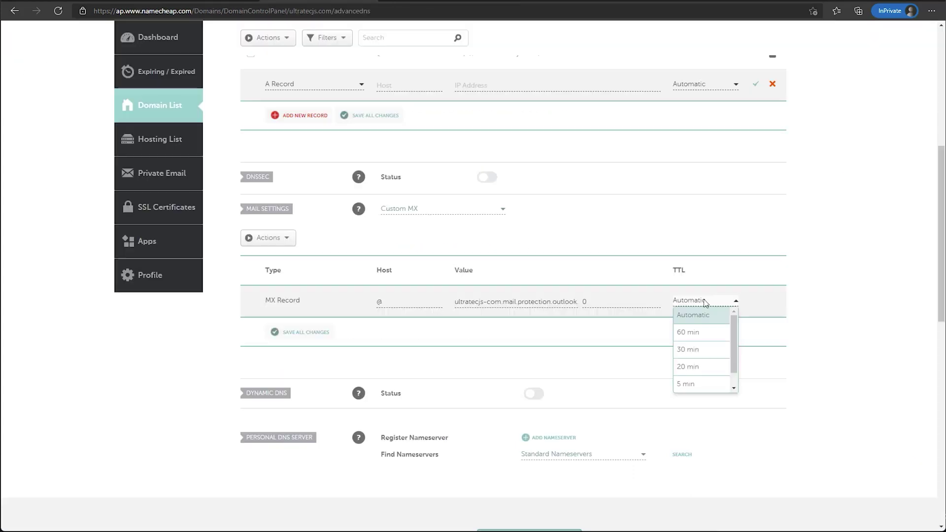
pyautogui.click(694, 333)
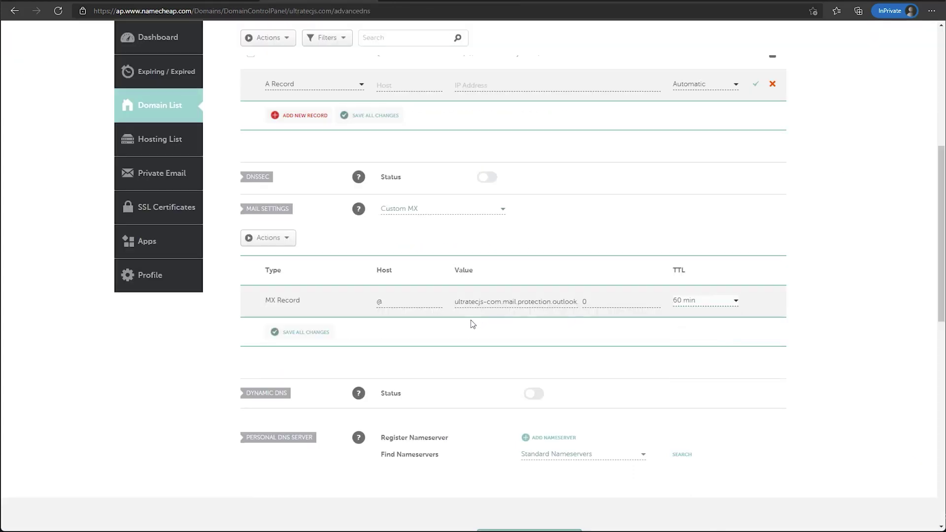
pyautogui.click(305, 333)
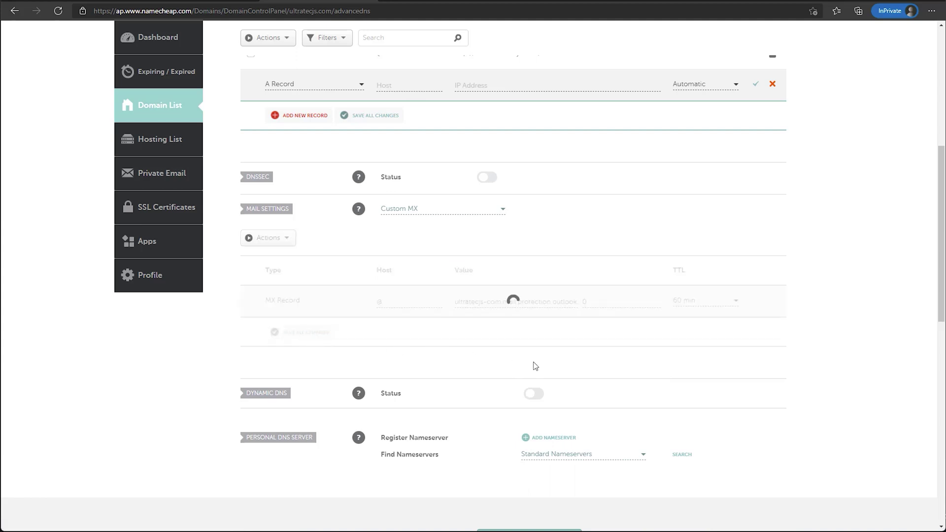
pyautogui.hotkey('alt', 'Tab')
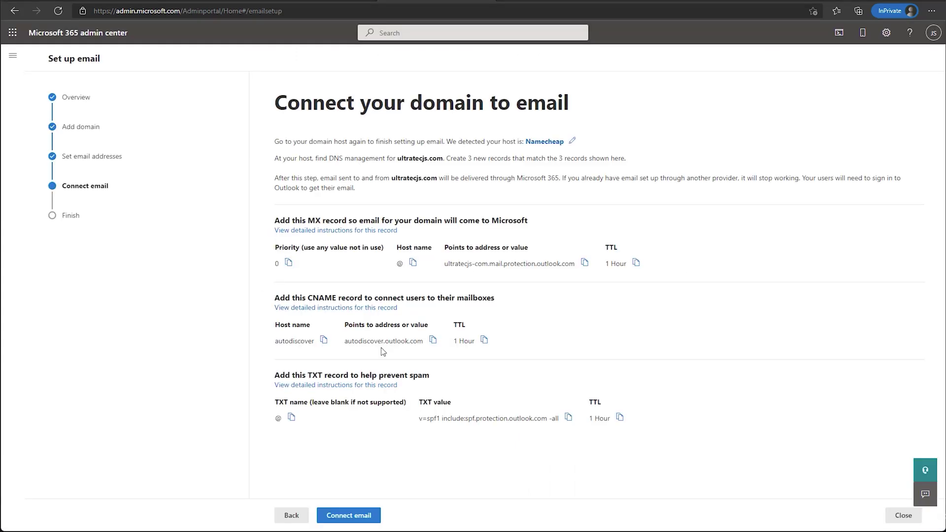
# Add a new CNAME host record with autodiscover.outlook.com pasted as its target
pyautogui.moveTo(290, 298); pyautogui.dragTo(397, 298)
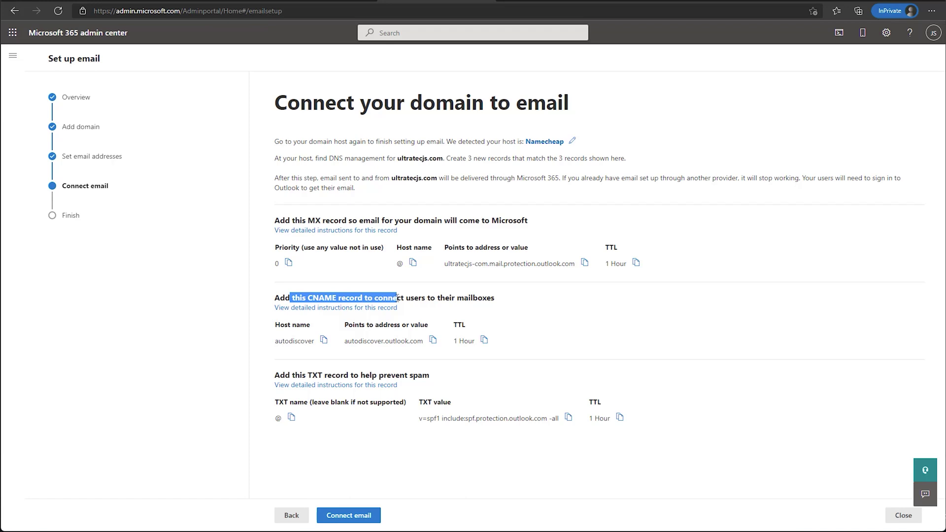
pyautogui.hotkey('alt', 'Tab')
pyautogui.scroll(1, 281, 197)
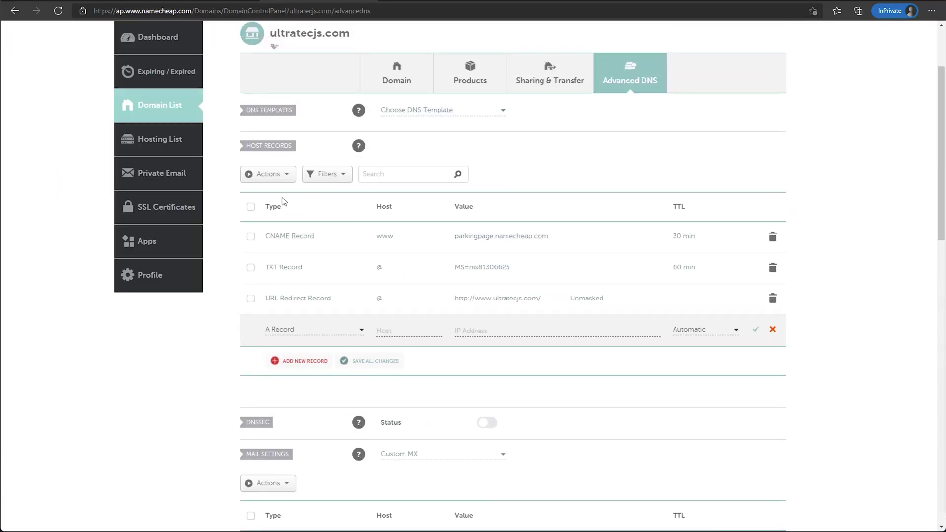
pyautogui.click(310, 366)
pyautogui.scroll(-4, 309, 366)
pyautogui.scroll(-1, 315, 230)
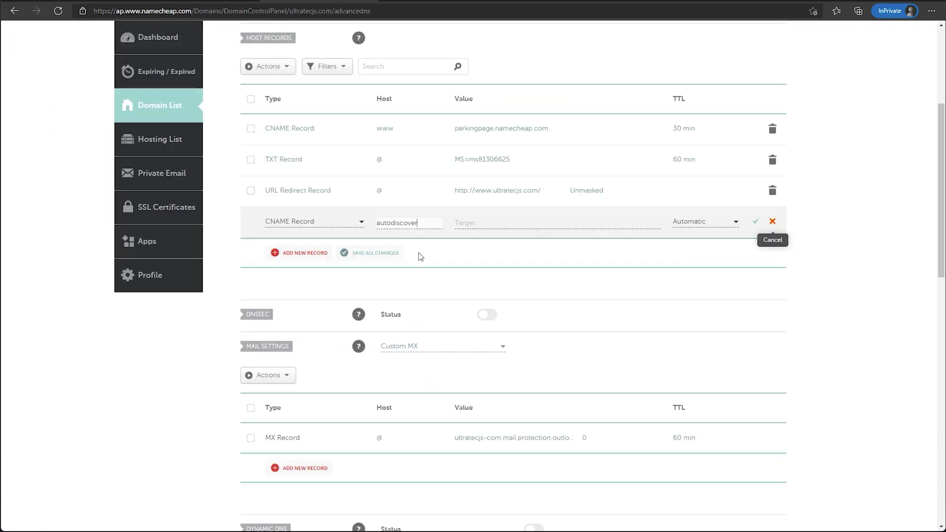
pyautogui.click(472, 225)
pyautogui.hotkey('ctrl', 'v')
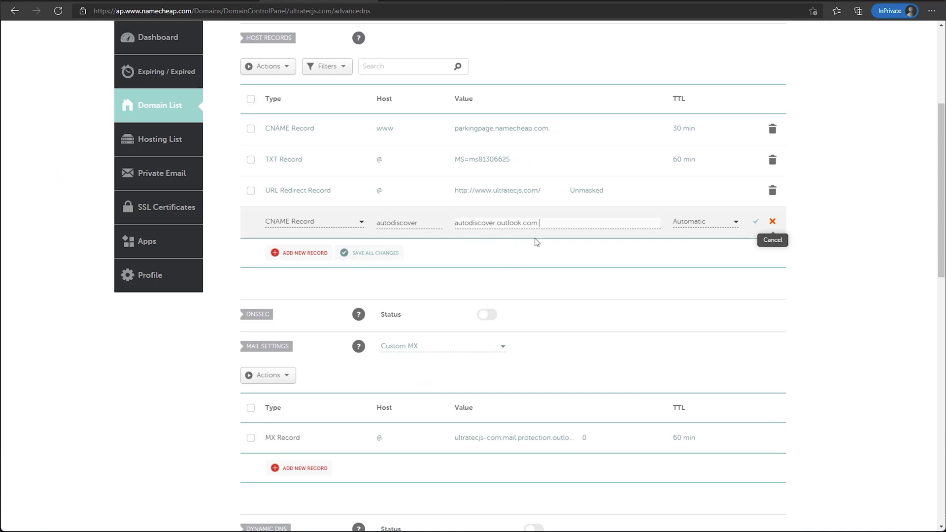
# Set the autodiscover CNAME record's TTL to 60 min and save it
pyautogui.click(400, 0)
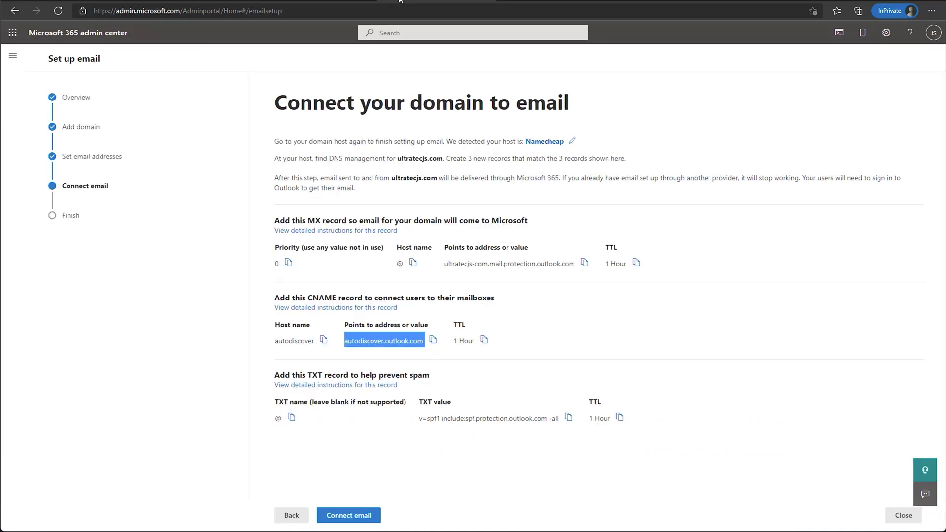
pyautogui.click(333, 2)
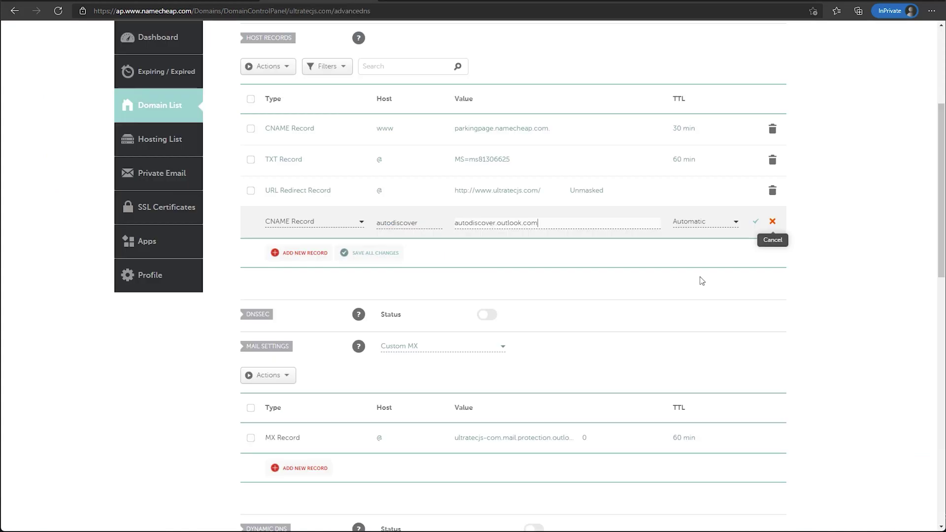
pyautogui.click(734, 222)
pyautogui.click(716, 252)
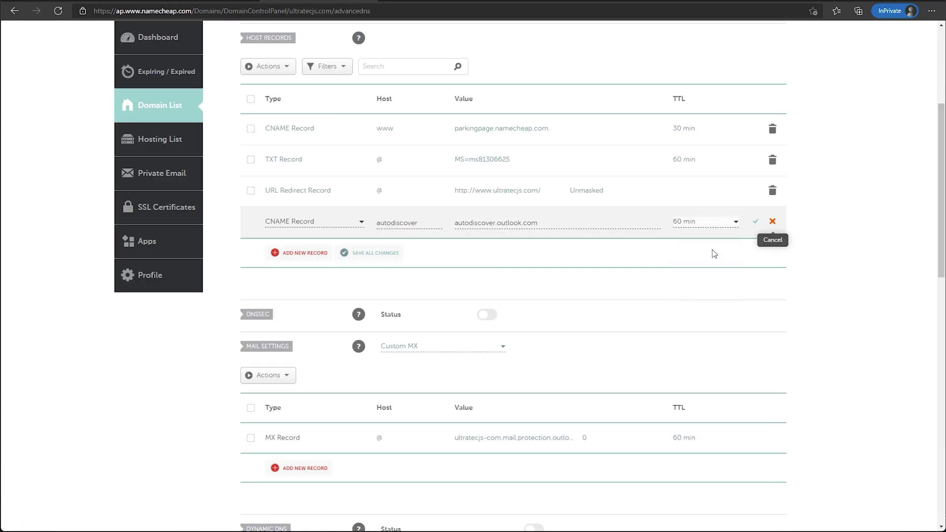
pyautogui.click(756, 226)
pyautogui.click(303, 199)
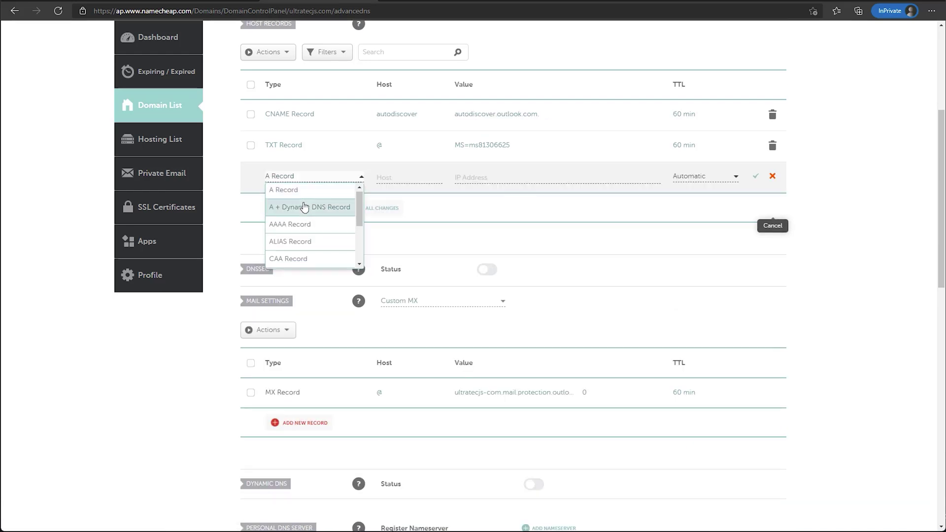
# Make the new record a TXT record with host @
pyautogui.scroll(-4, 304, 207)
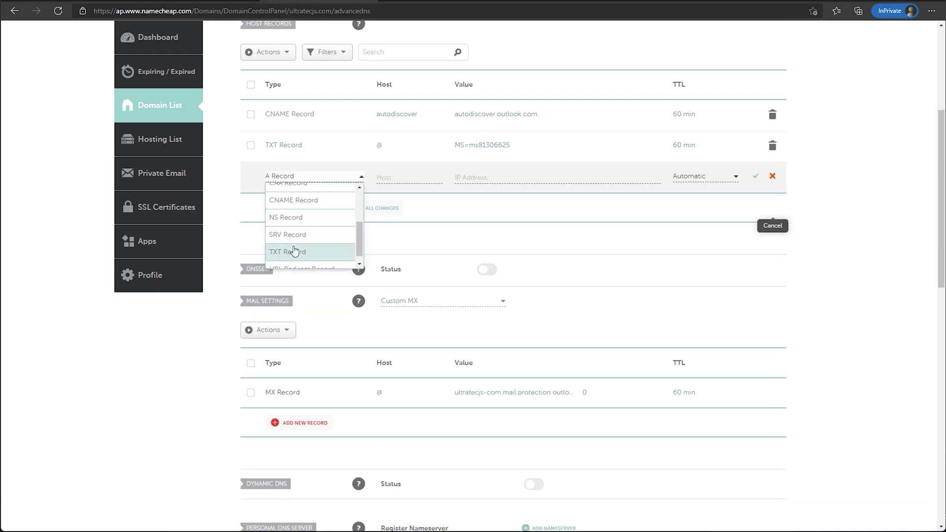
pyautogui.click(297, 252)
pyautogui.click(397, 177)
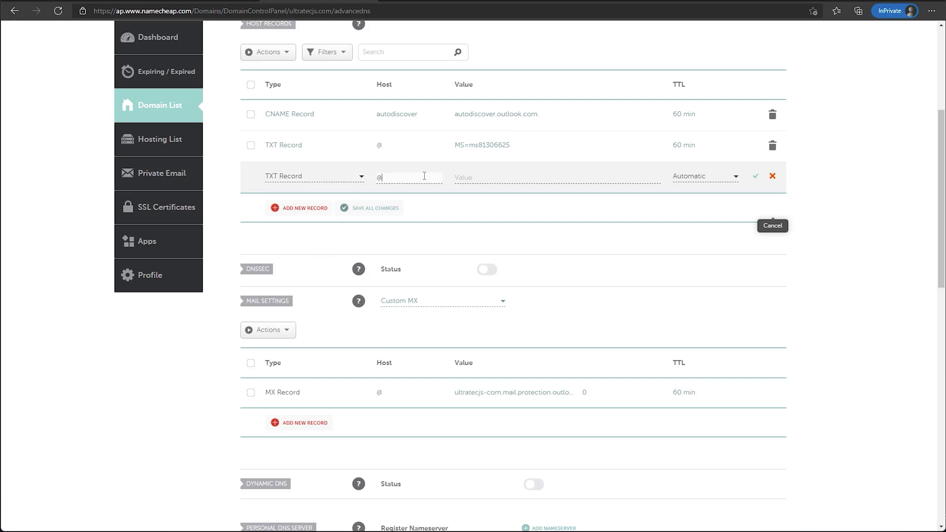
# Paste v=spf1 include:spf.protection.outlook.com -all as the TXT value, set TTL 60 min, and save
pyautogui.hotkey('alt', 'Tab')
pyautogui.click(566, 418)
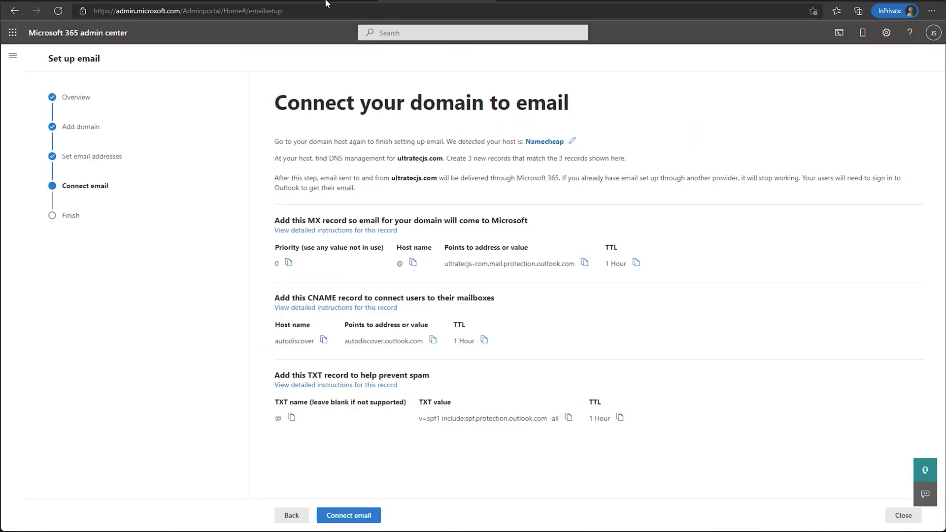
pyautogui.hotkey('alt', 'Tab')
pyautogui.click(493, 178)
pyautogui.hotkey('ctrl', 'v')
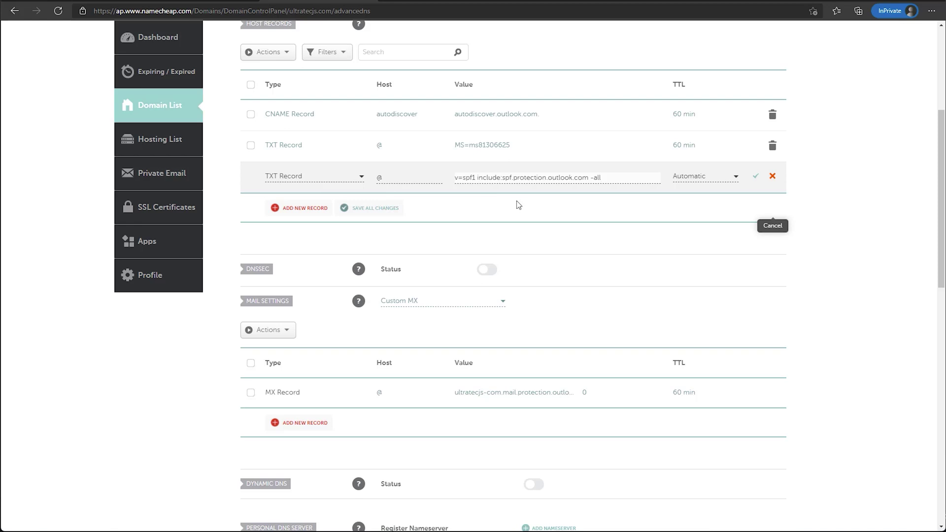
pyautogui.click(695, 179)
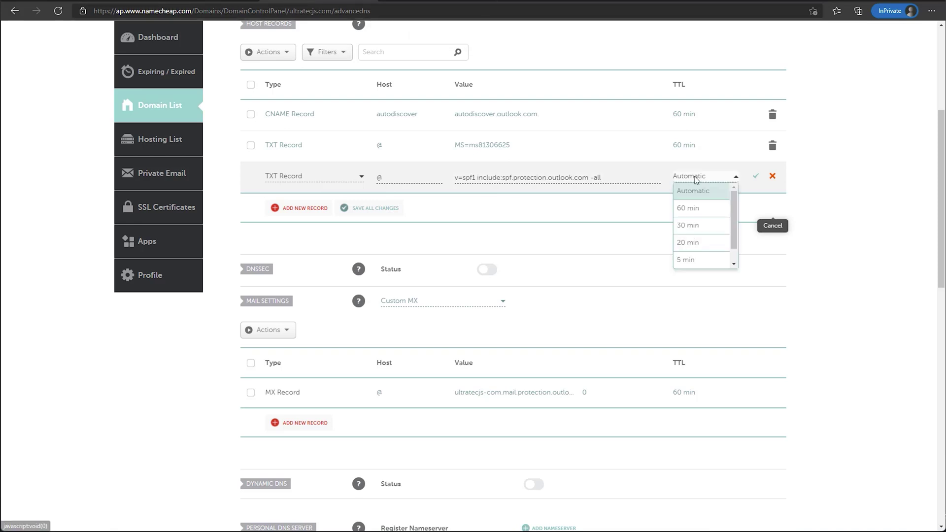
pyautogui.click(690, 210)
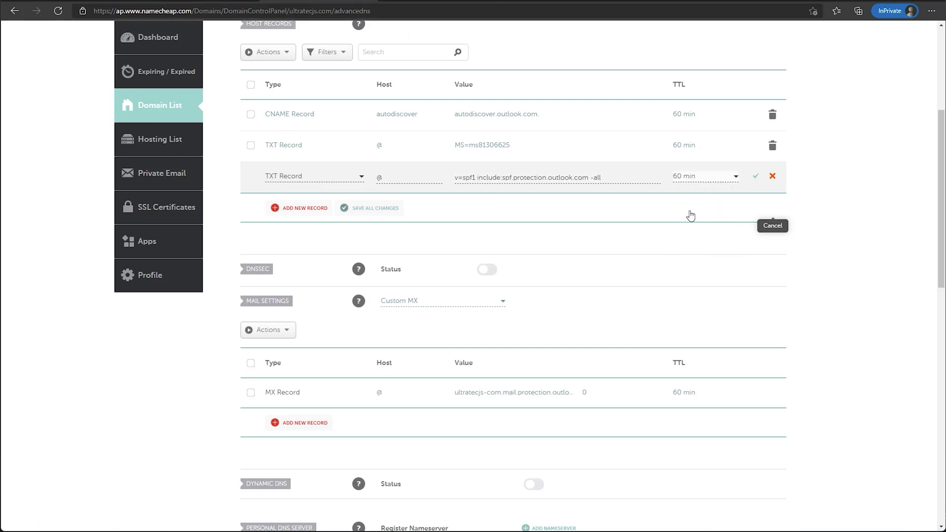
pyautogui.click(755, 177)
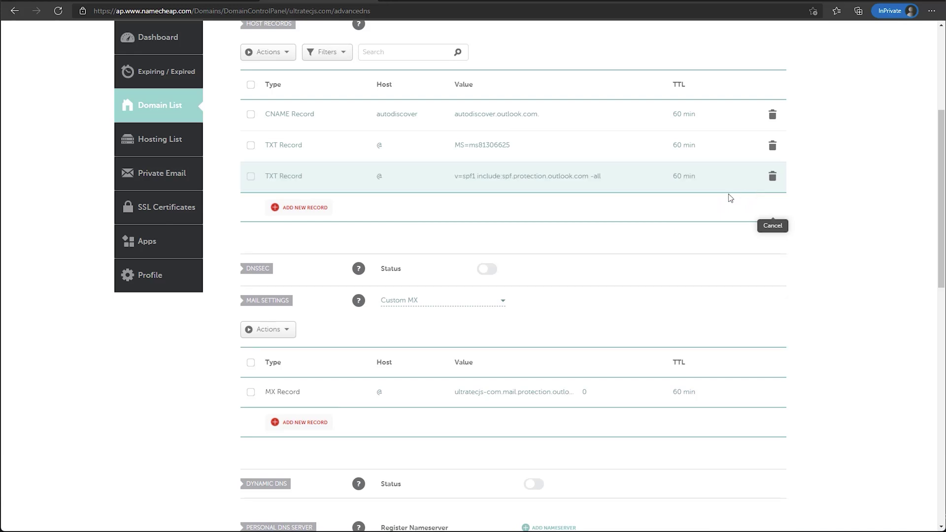
pyautogui.click(434, 1)
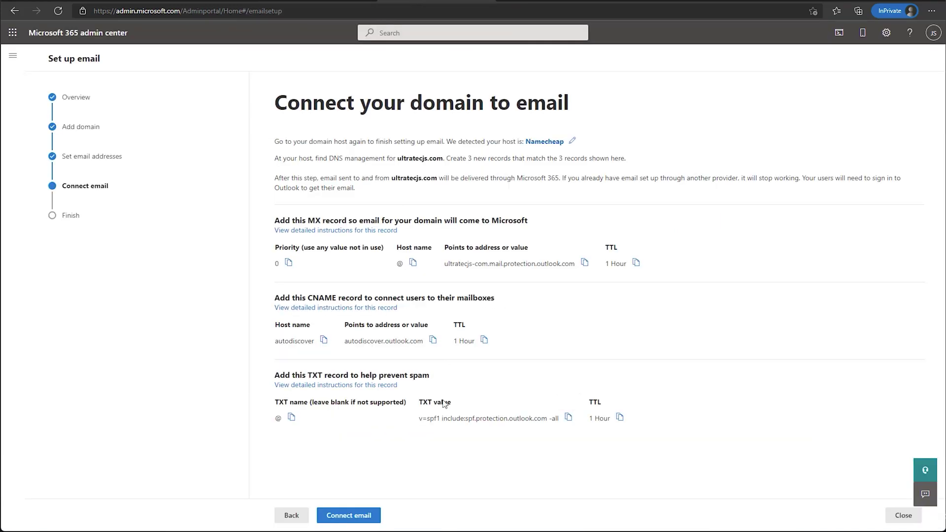
# Have Connect email check the MX, CNAME and TXT records, rerunning it until setup finishes
pyautogui.click(364, 518)
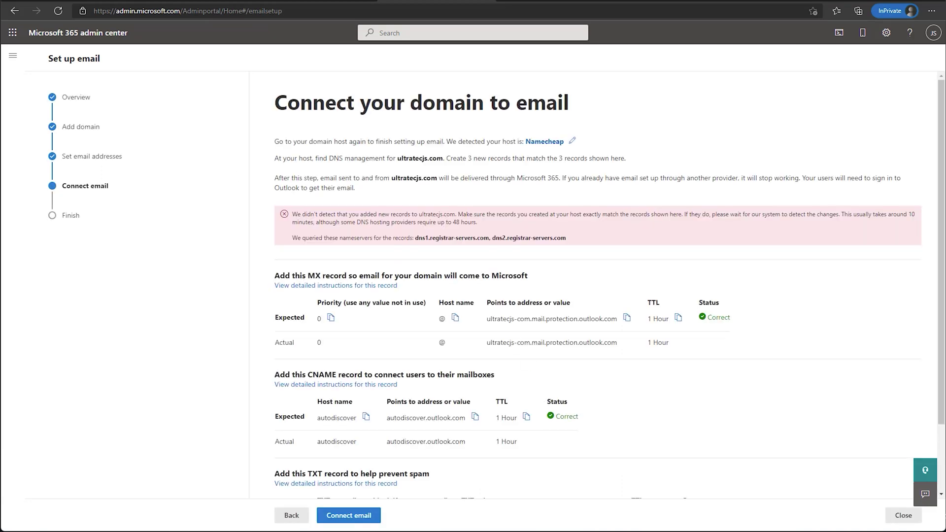
pyautogui.scroll(-2, 363, 517)
pyautogui.click(364, 518)
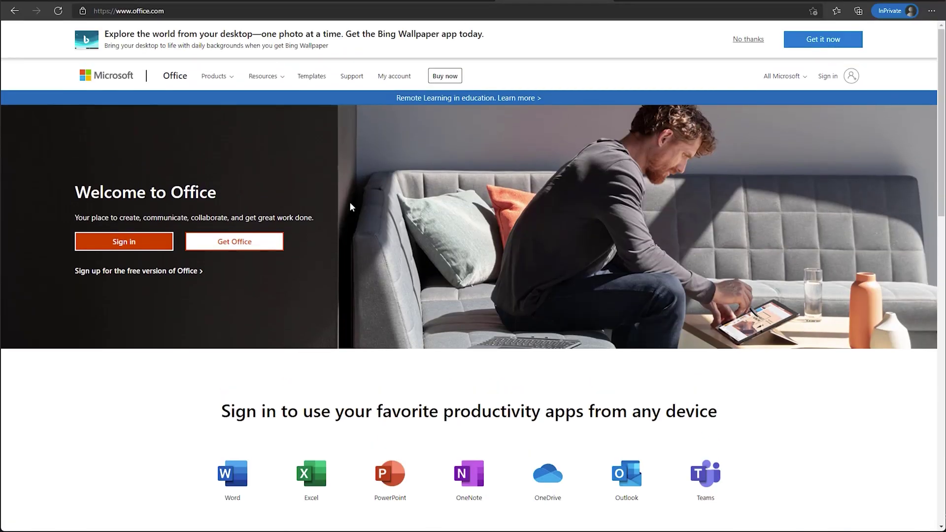
# Sign in on office.com and choose Premium Office apps from the Install Office menu
pyautogui.click(131, 246)
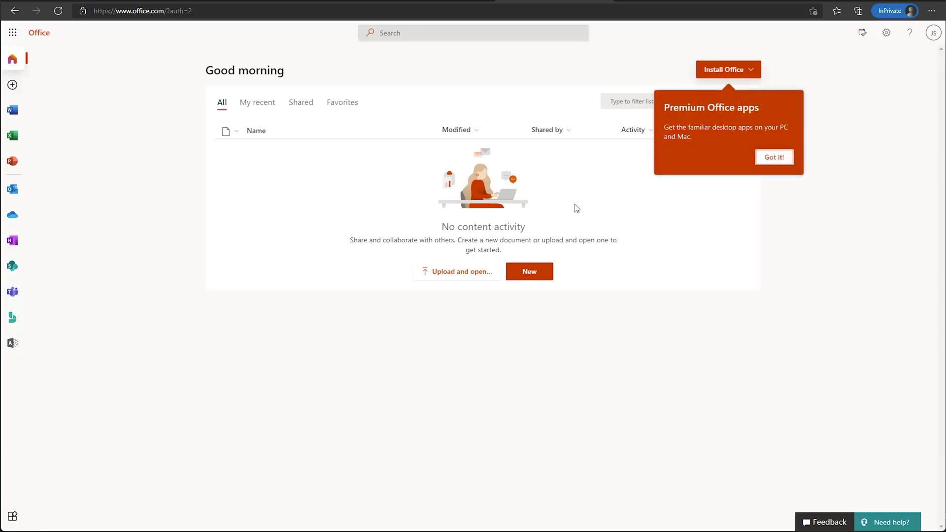
pyautogui.click(743, 71)
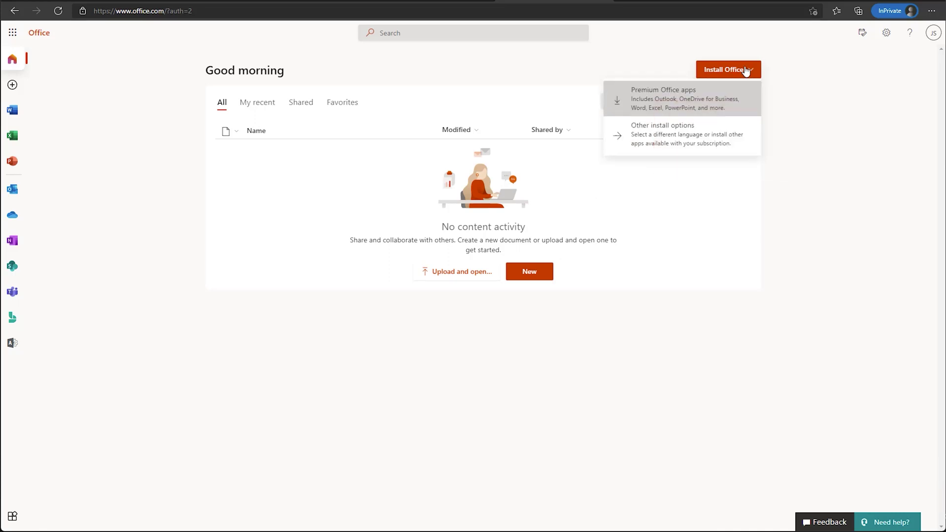
pyautogui.click(664, 106)
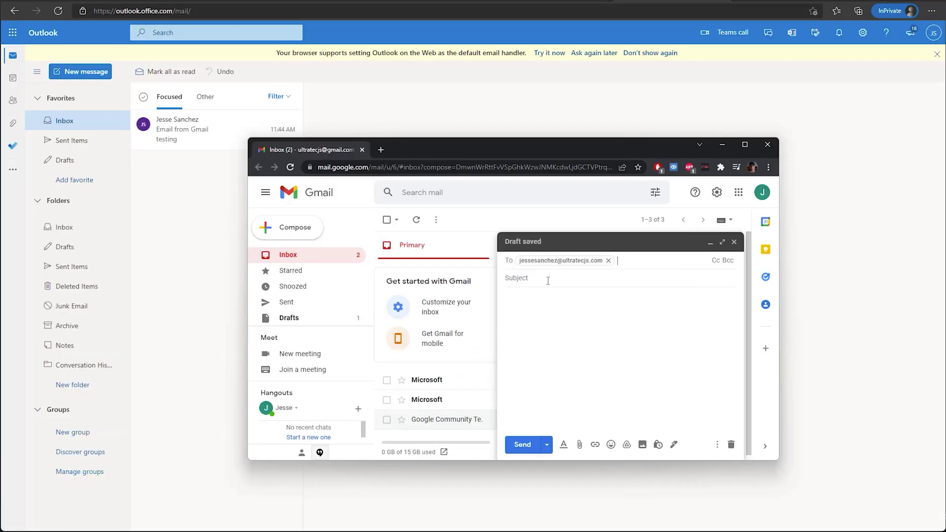
# Send a 'test2' email from Gmail to the new ultratecjs.com address
pyautogui.write('2')
pyautogui.press('Tab')
pyautogui.write('test2')
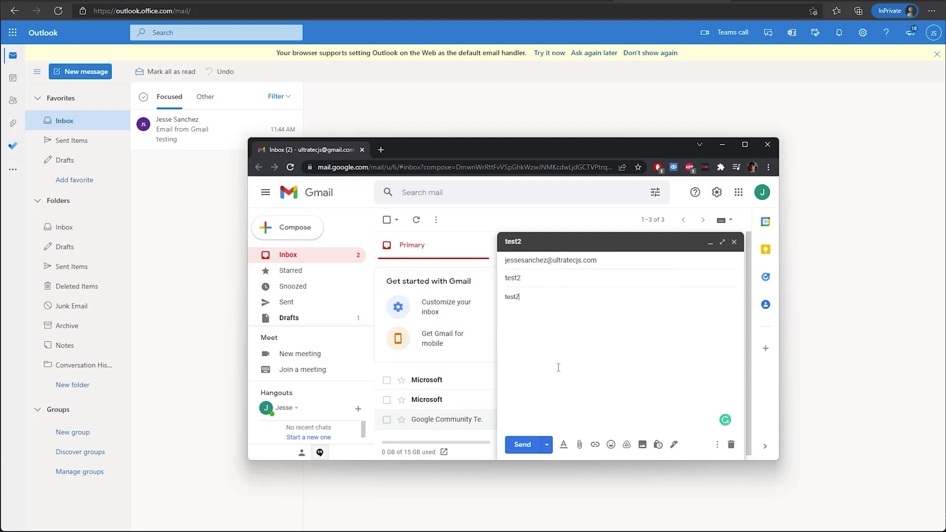
pyautogui.click(525, 444)
# Open the received test2 email in Outlook, then check Gmail for the reply
pyautogui.click(220, 262)
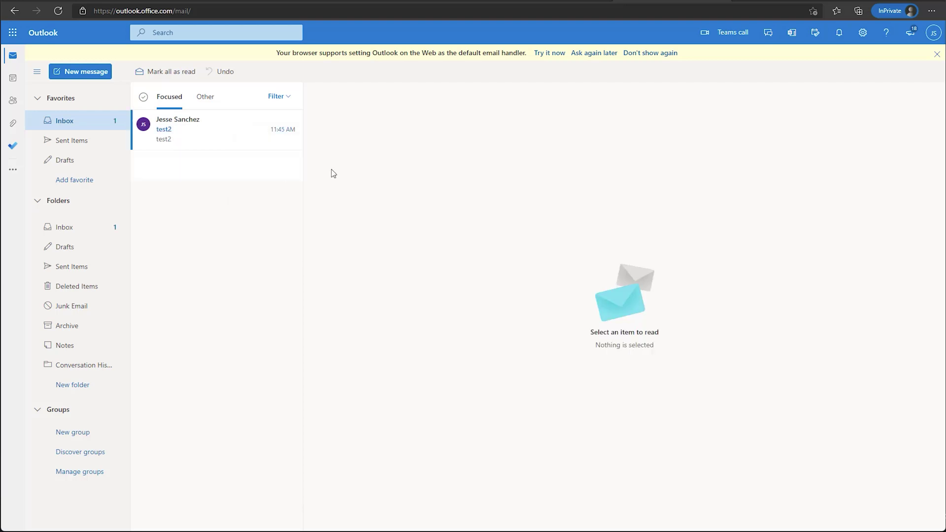
pyautogui.click(170, 139)
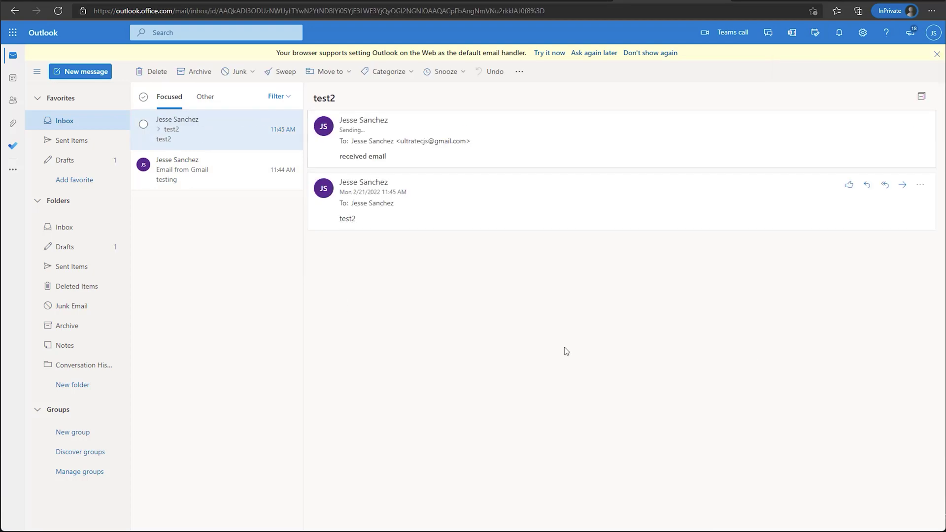
pyautogui.hotkey('alt', 'Tab')
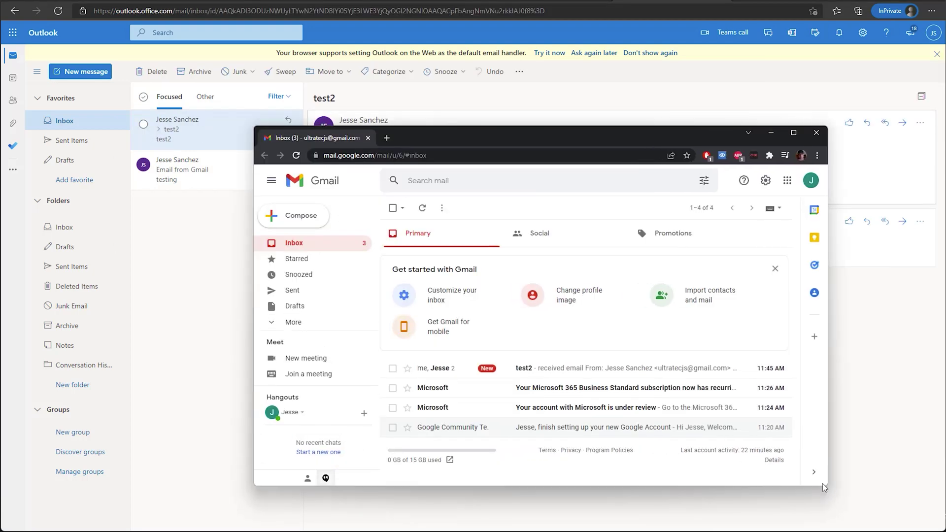